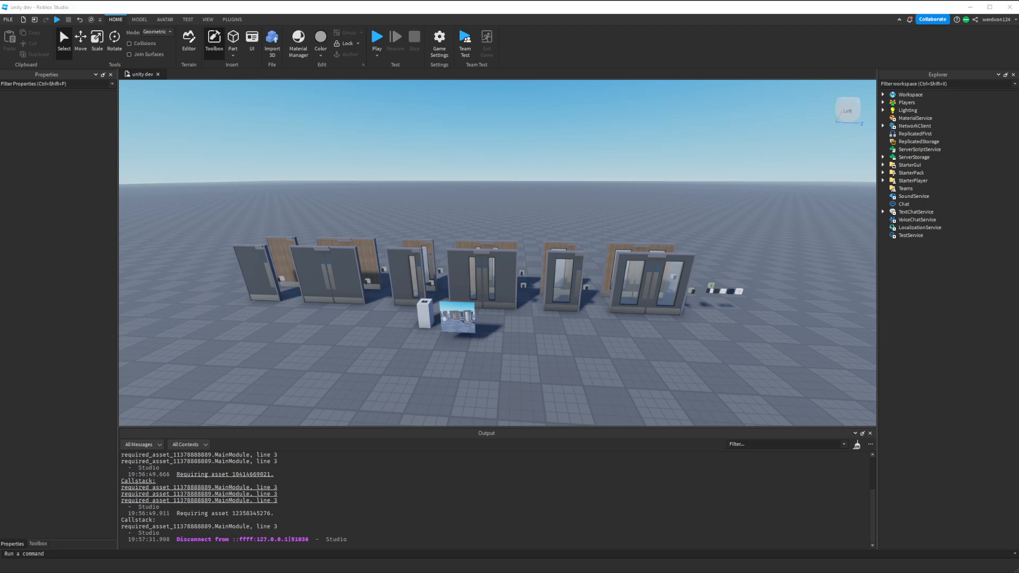
Step: Ungroup the model named UNGROUP that contains the doors, readers and access card, and clear the selection
click(566, 310)
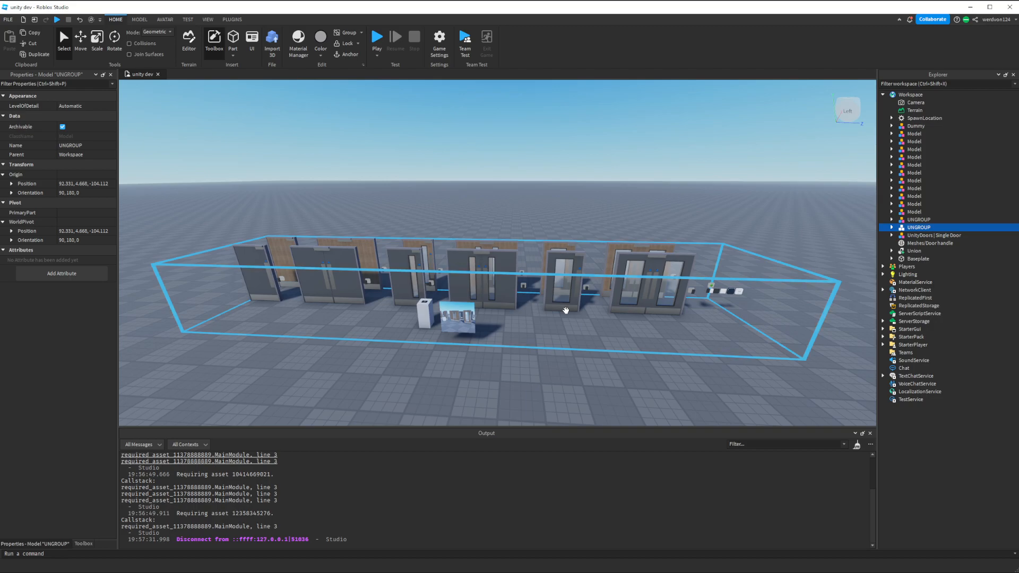
key(ctrl+u)
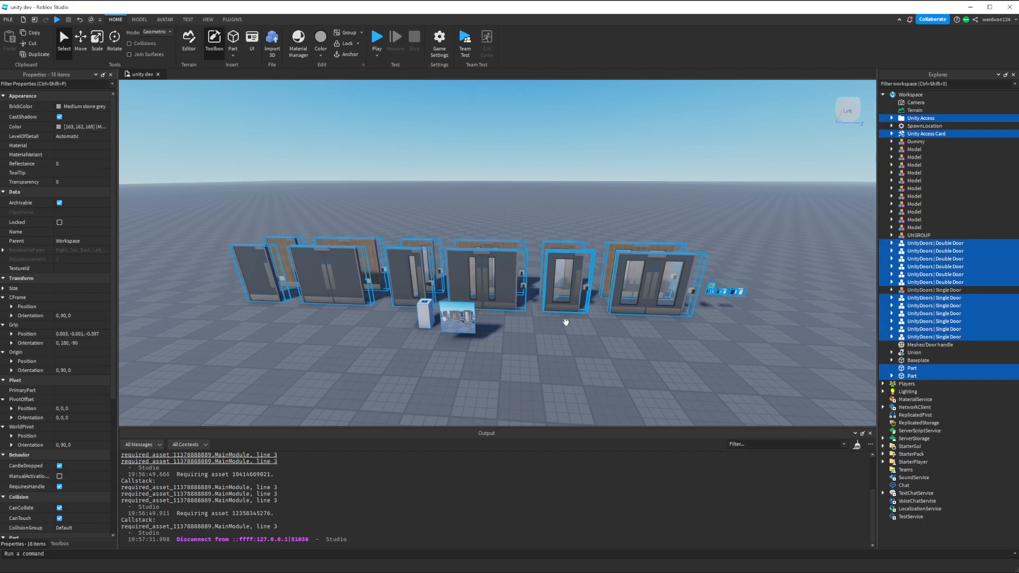
click(501, 366)
right_drag(492, 358, 492, 358)
Step: Delete the picture panel and the white pedestal standing in front of the row of doors
click(505, 331)
right_drag(569, 330, 568, 331)
right_click(568, 330)
right_drag(527, 284, 527, 285)
click(892, 119)
click(892, 119)
scroll(649, 244, up, 3)
key(Delete)
click(439, 262)
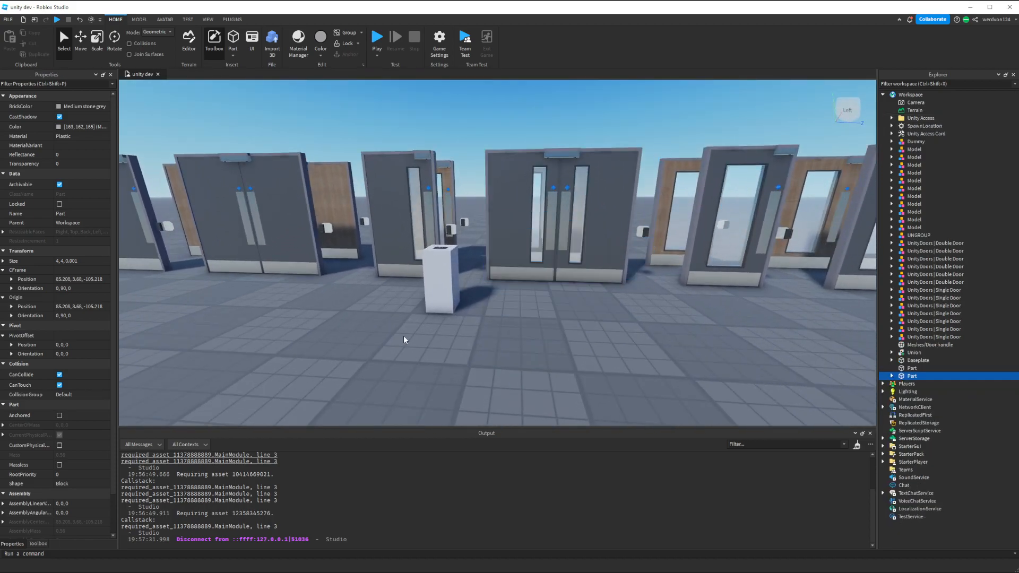
key(Delete)
right_drag(536, 331, 536, 330)
Step: Try moving the solid grey double door onto the open floor in front of the row, and undo the move
scroll(535, 334, down, 3)
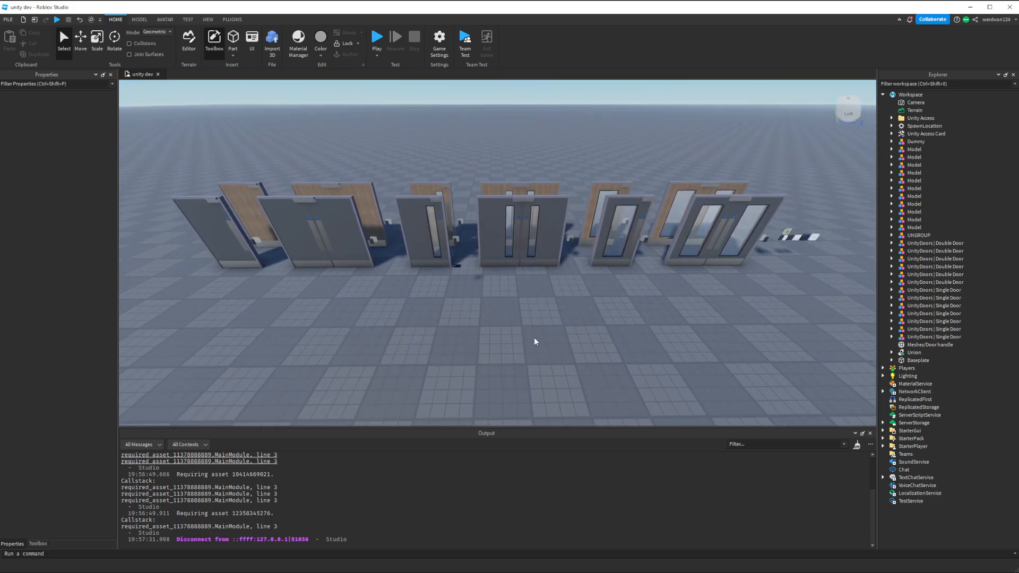
scroll(718, 335, down, 3)
drag(330, 256, 731, 336)
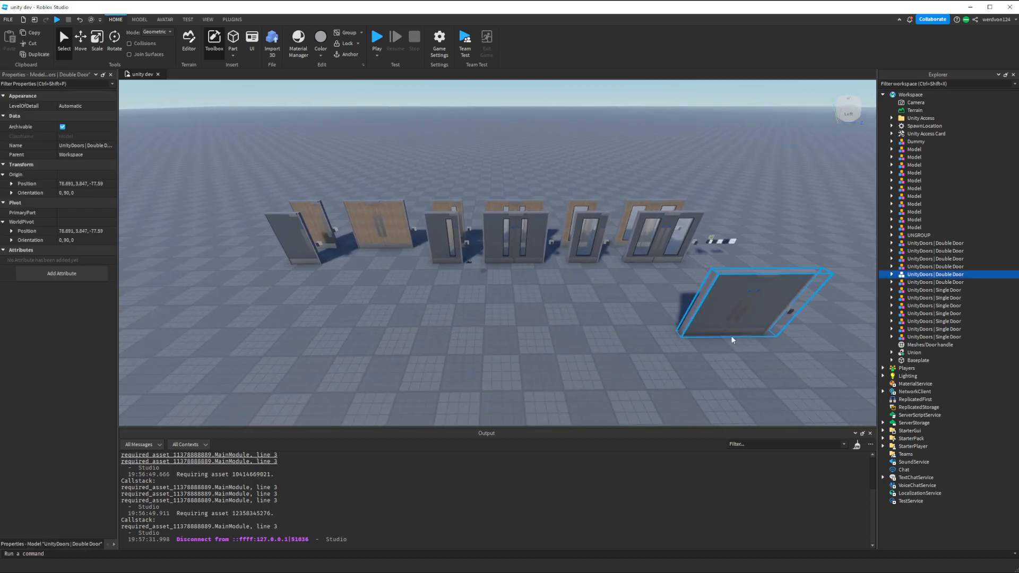
key(ctrl+z)
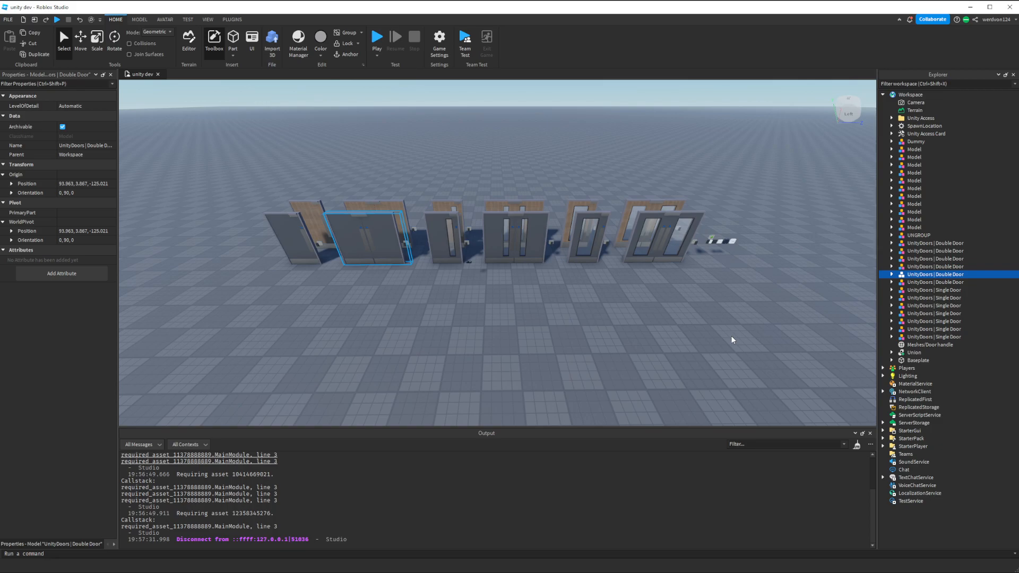
Step: Select the Unity Access Card lying on the floor and expand it to show the contents of its Handle
scroll(495, 276, up, 10)
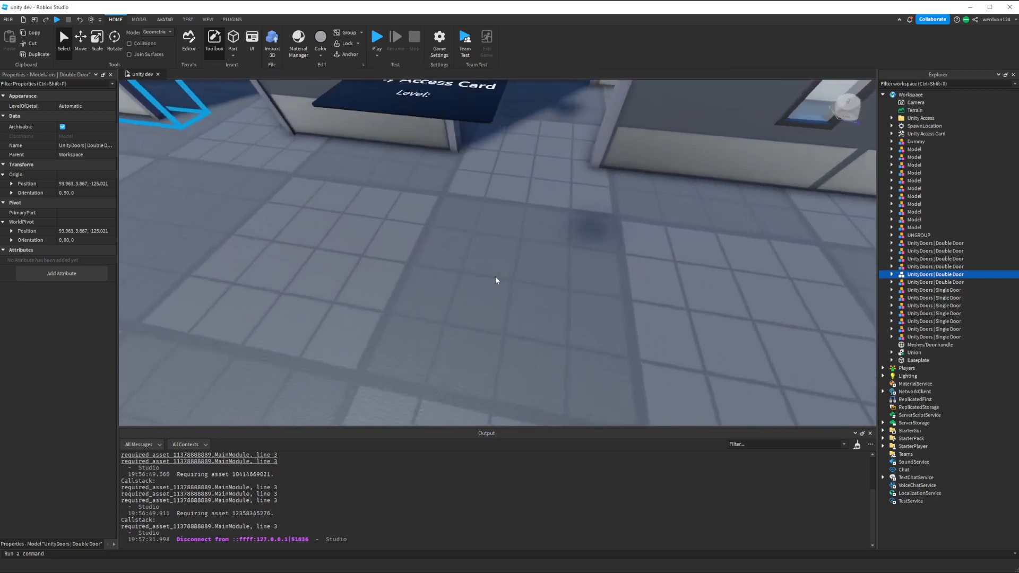
right_drag(495, 276, 570, 330)
scroll(570, 329, down, 3)
click(518, 333)
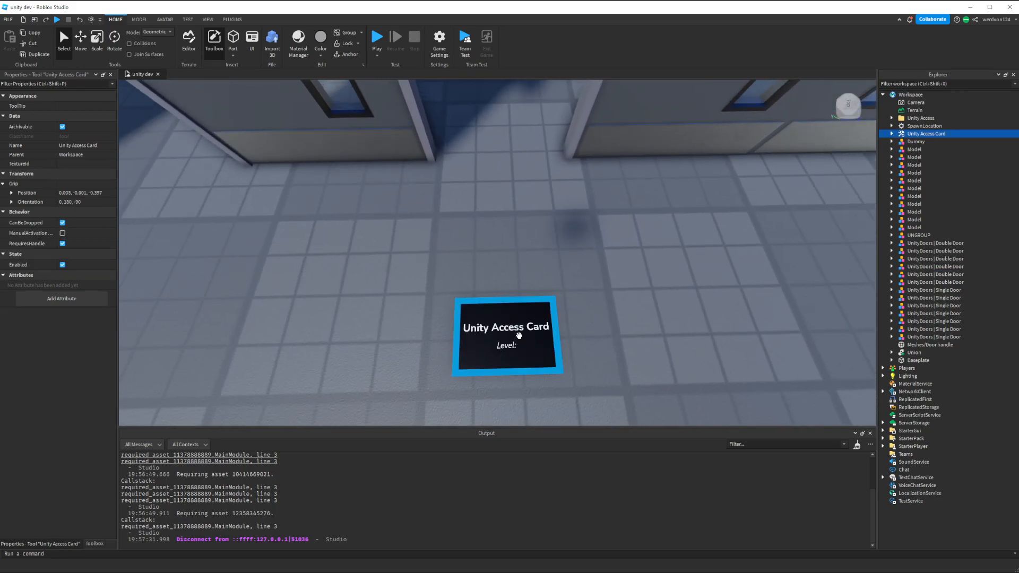
click(892, 134)
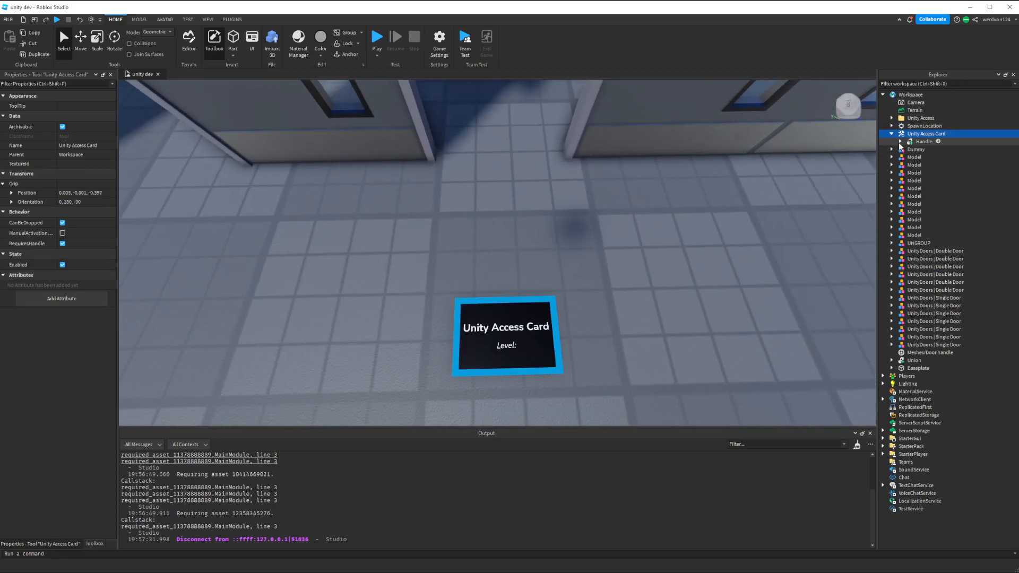
click(900, 141)
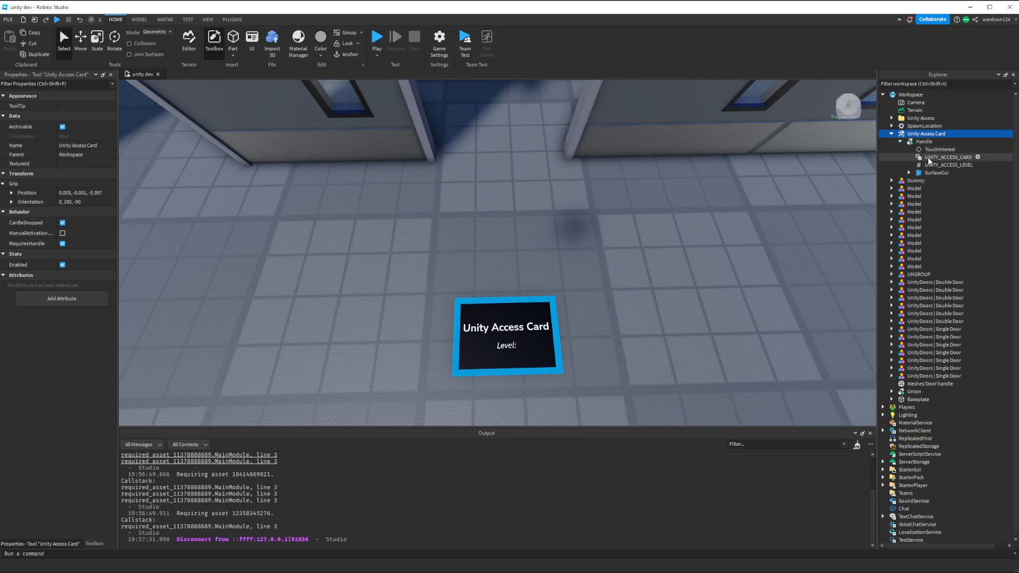
Step: Examine the UNITY_ACCESS_CARD and UNITY_ACCESS_LEVEL values inside the card's Handle
click(929, 159)
click(940, 165)
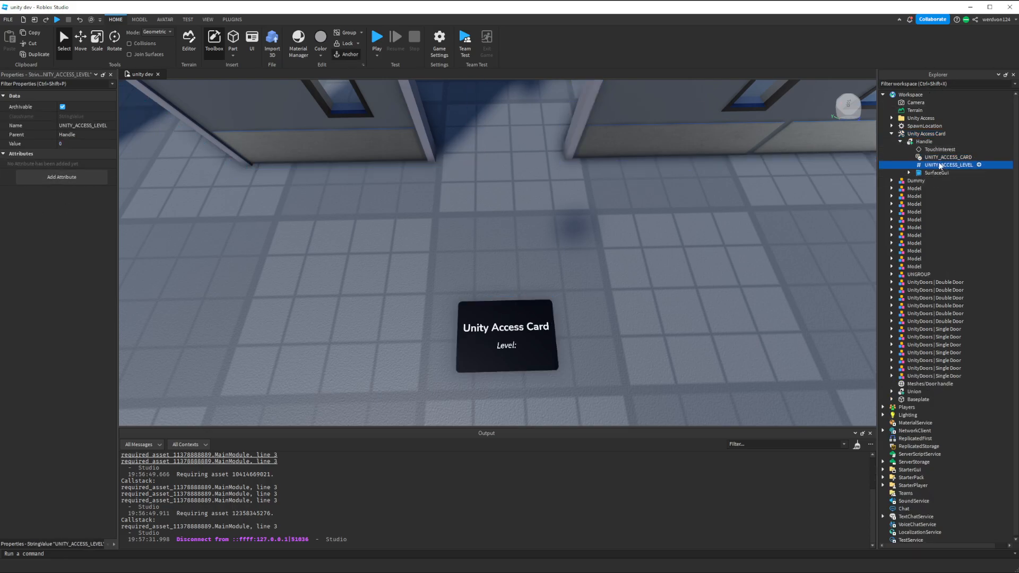
click(941, 158)
click(937, 165)
click(938, 158)
click(938, 166)
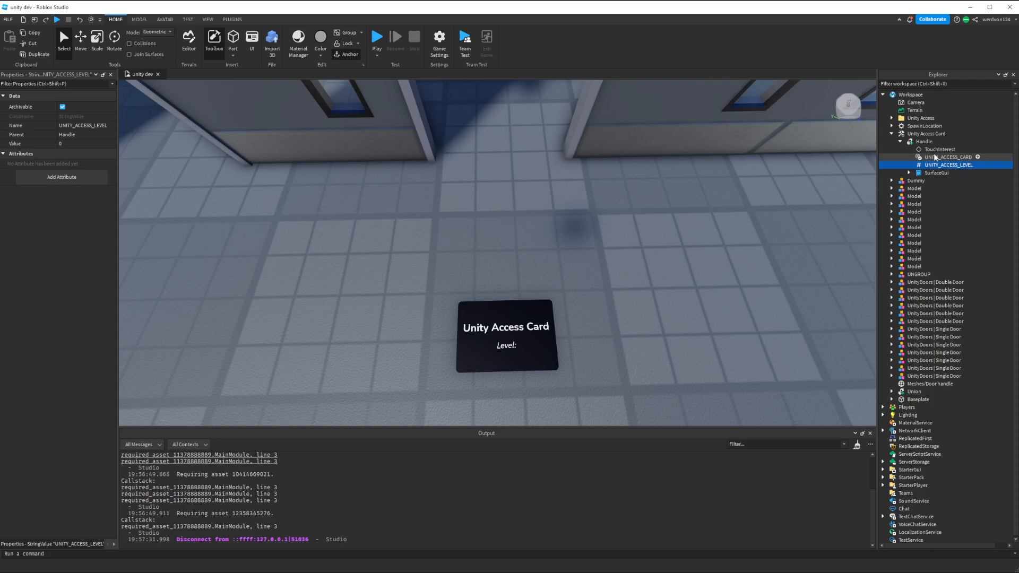
ctrl+click(934, 154)
click(923, 135)
click(938, 158)
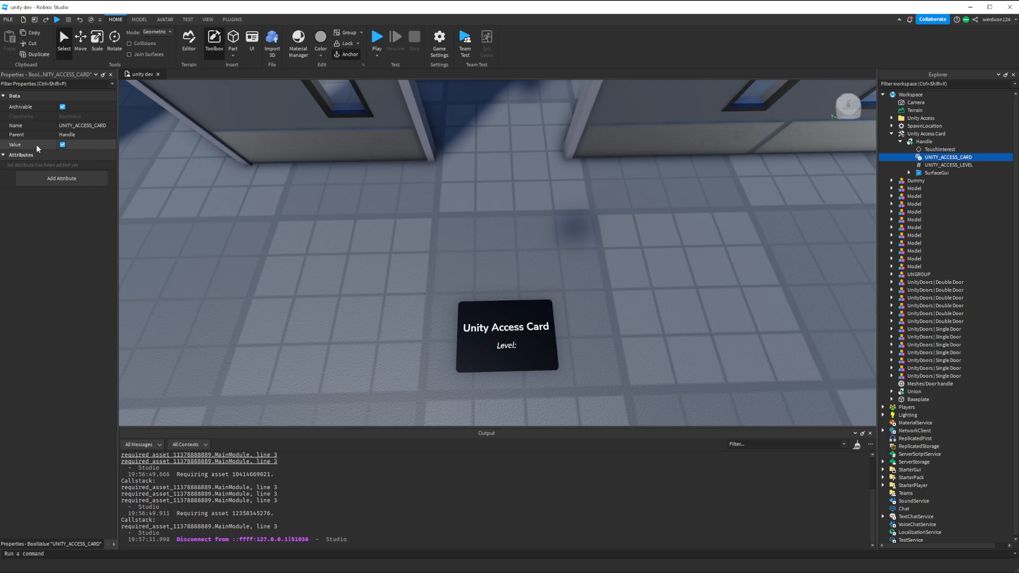
click(942, 165)
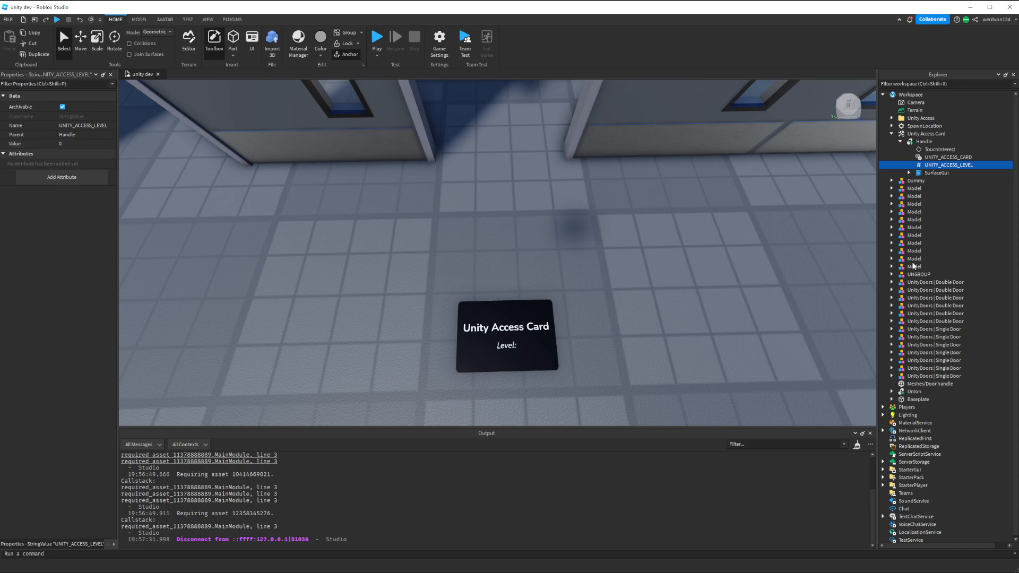
Step: Examine the script under the level TextLabel in the card's SurfaceGui and close it
click(909, 173)
click(918, 188)
click(932, 189)
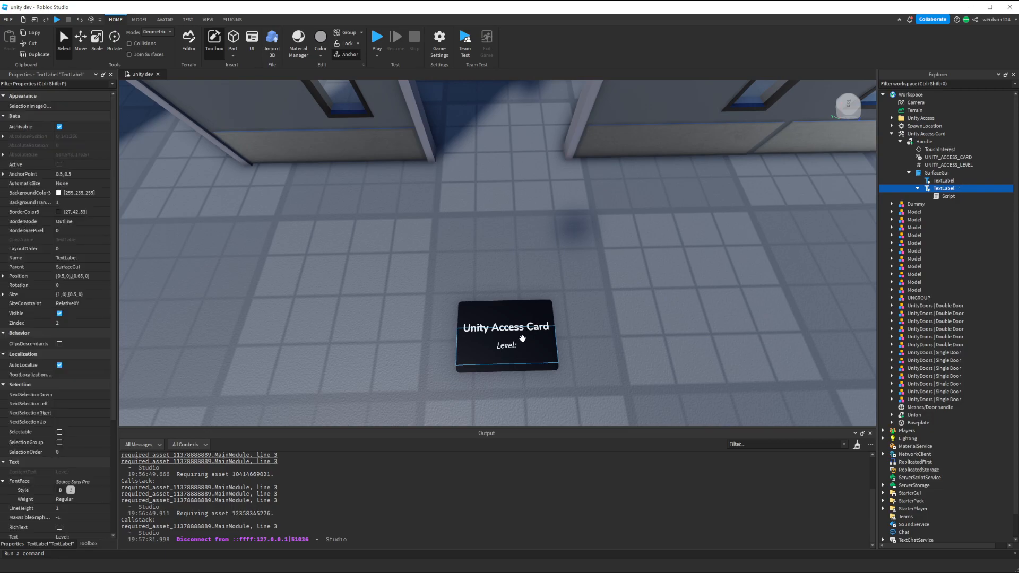
double_click(948, 196)
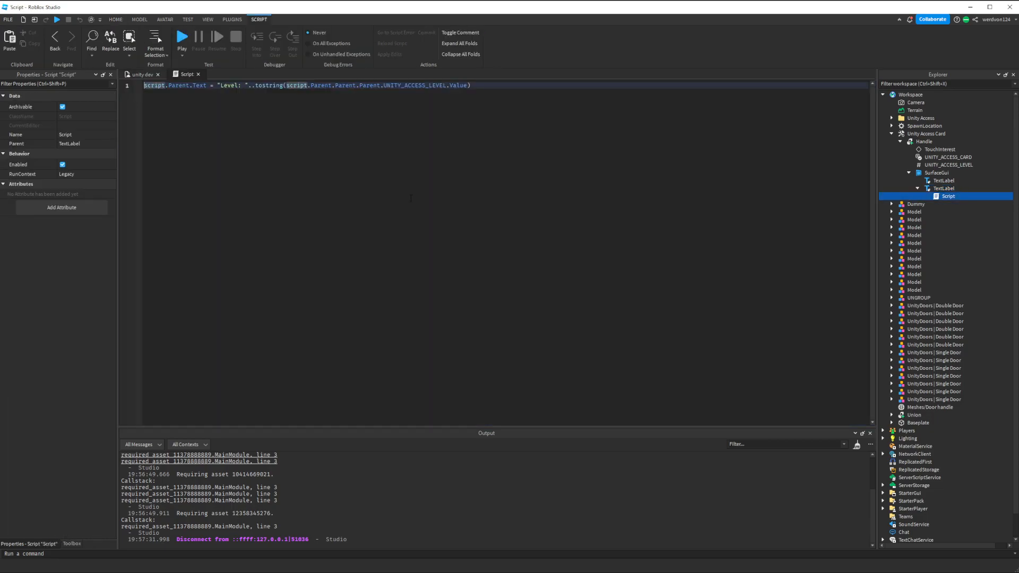
click(198, 74)
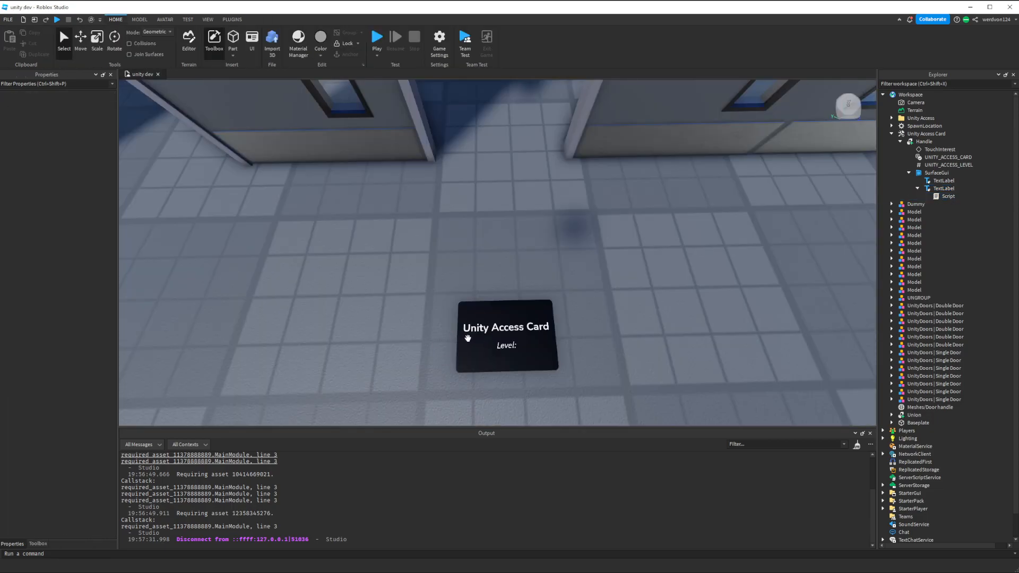
Step: Duplicate the wooden single door with the narrow glass panel and move the copy onto the open floor in front
right_drag(594, 286, 593, 306)
scroll(593, 288, down, 8)
scroll(591, 329, down, 5)
scroll(592, 330, up, 1)
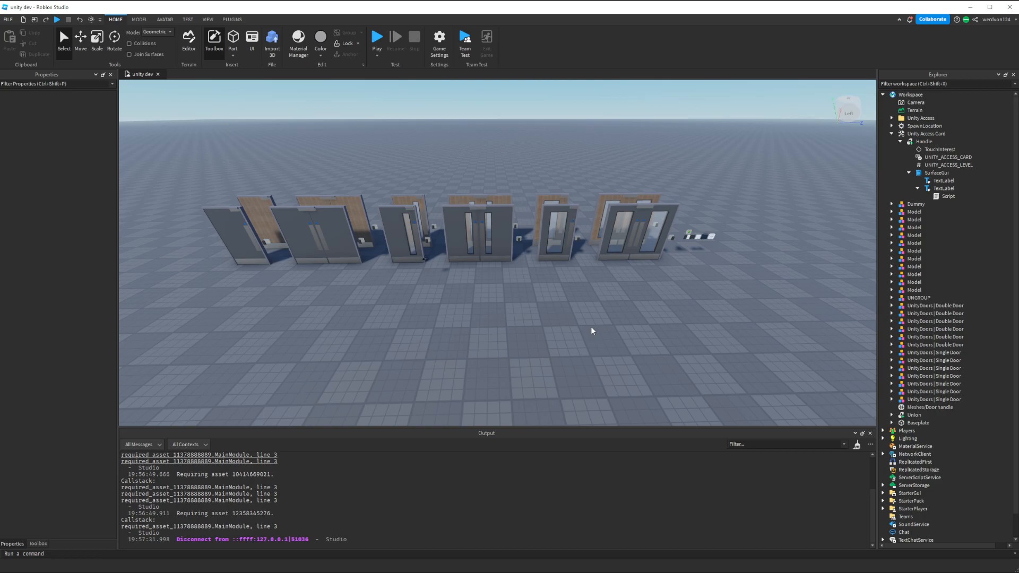
right_drag(466, 275, 461, 313)
scroll(447, 234, up, 2)
click(415, 205)
key(ctrl+d)
right_drag(414, 205, 497, 189)
drag(282, 231, 439, 307)
click(628, 329)
Step: Select the wooden single door standing on the open floor and expand its model to show its contents
key(w)
mouse_move(628, 330)
right_down()
mouse_move(628, 293)
mouse_move(627, 329)
mouse_move(619, 324)
right_up()
key(w)
key(d)
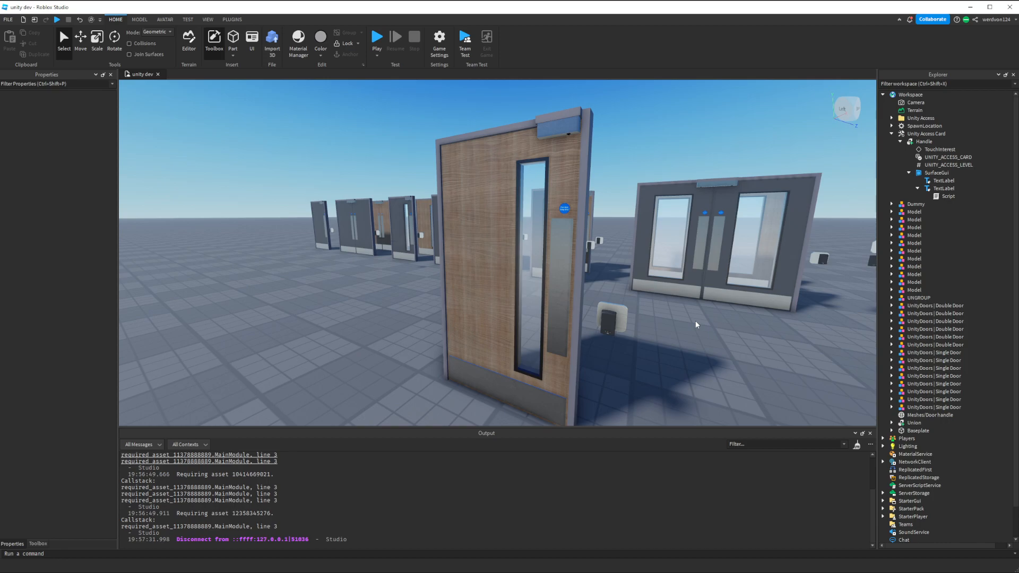
click(554, 239)
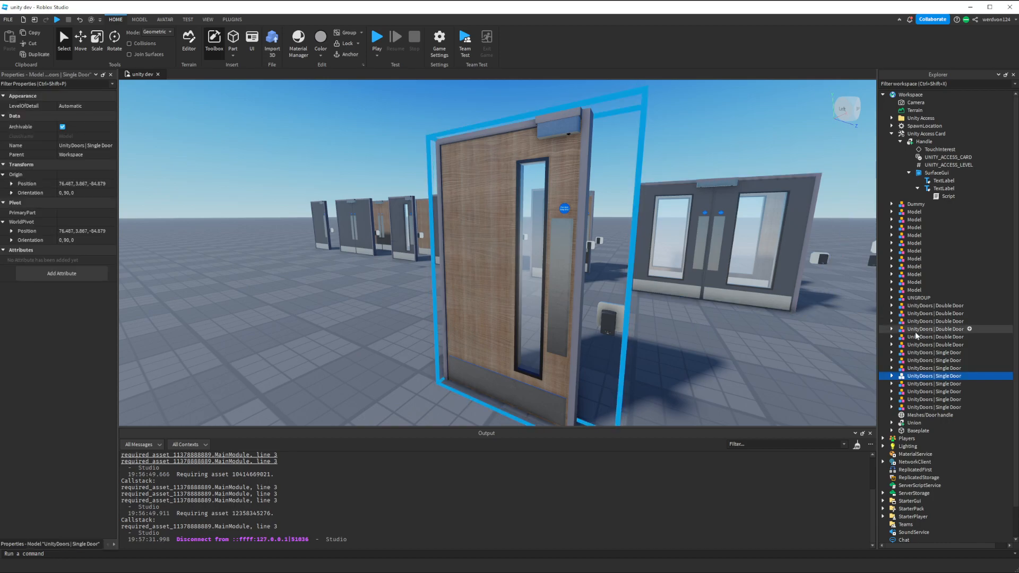
scroll(905, 338, down, 2)
click(892, 344)
scroll(904, 336, down, 1)
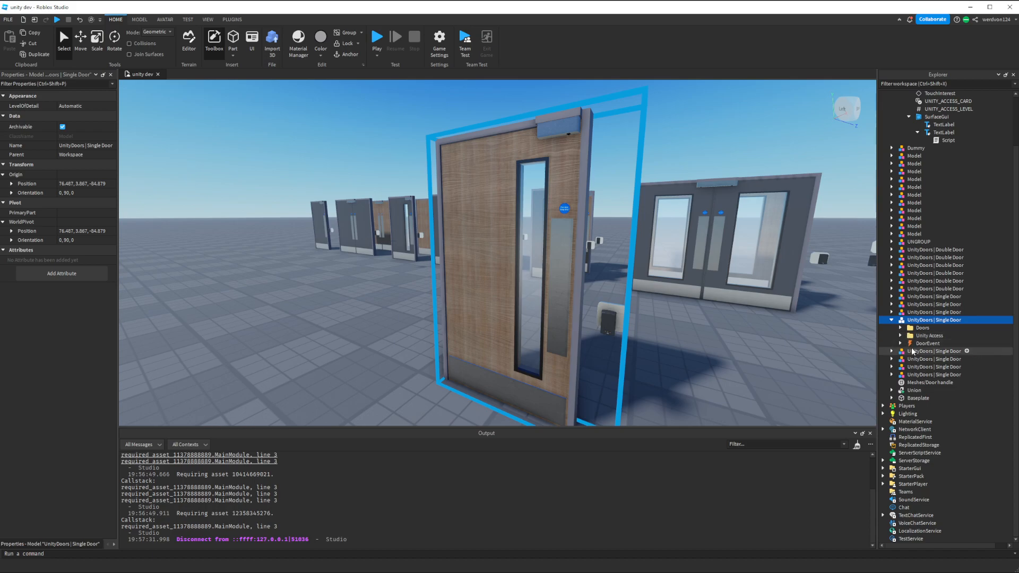
Step: Examine the Doors folder, Unity Access folder and DoorEvent inside the wooden single door model
click(915, 335)
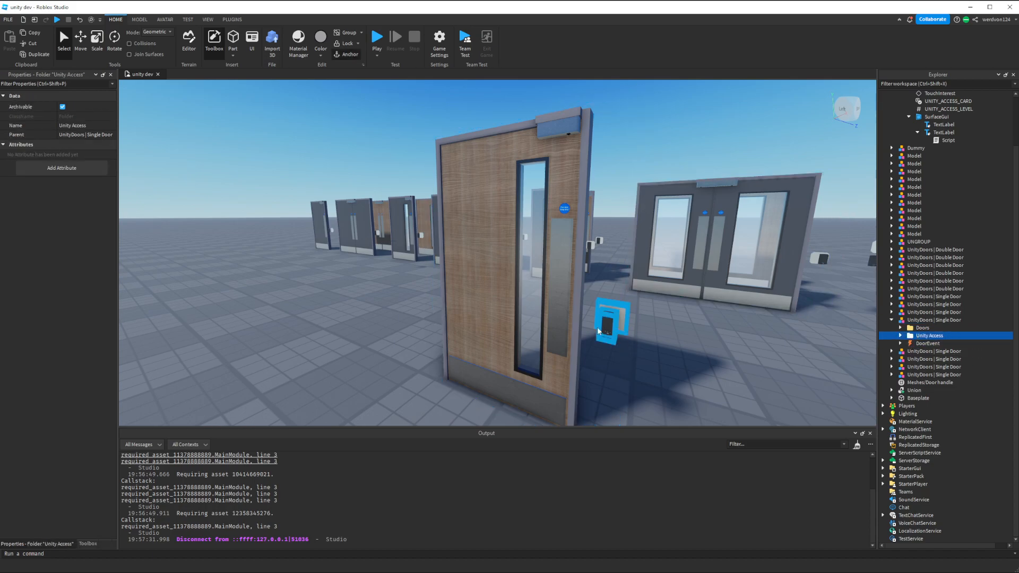
click(925, 329)
click(900, 336)
scroll(904, 337, down, 2)
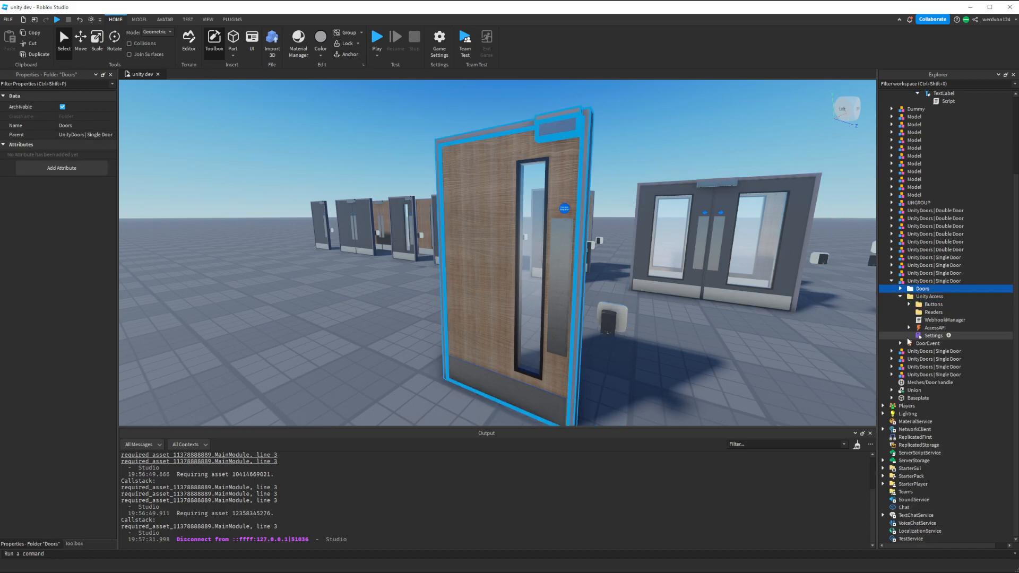
click(901, 344)
click(900, 344)
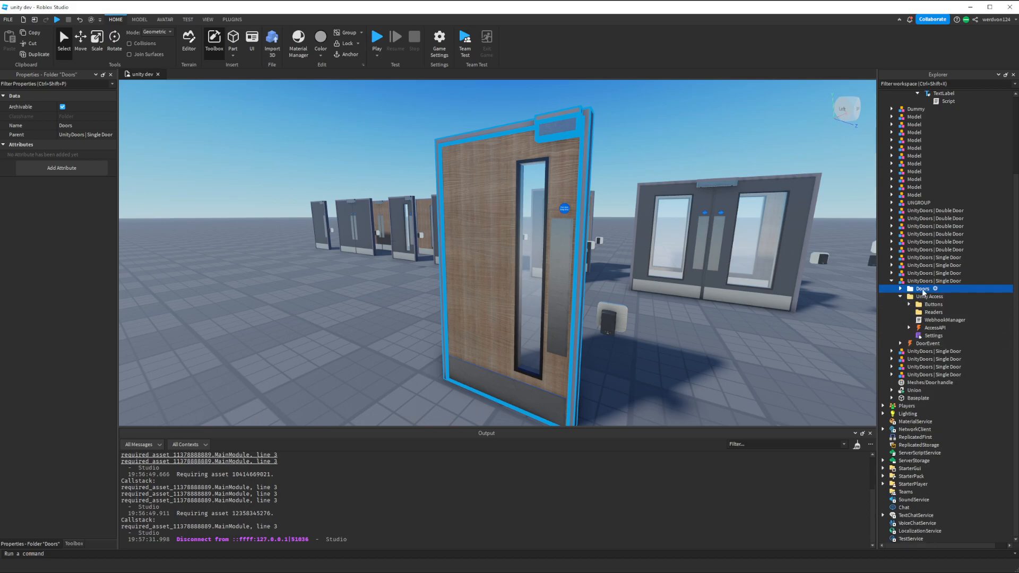
click(901, 296)
ctrl+click(913, 343)
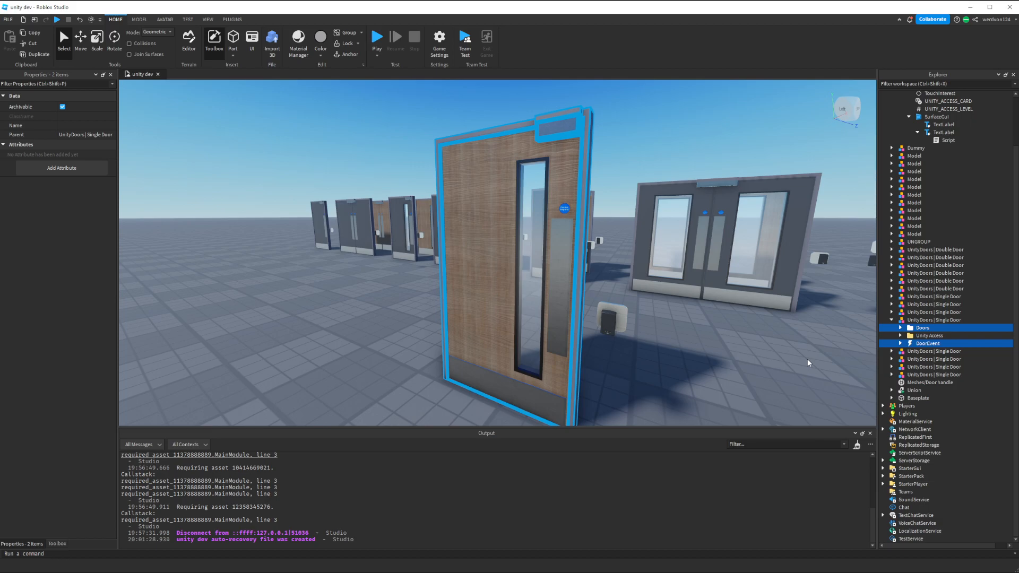
Step: Open the Settings module in the door's Unity Access folder and examine DoorOpenTime, the OpenDoor function and the DoorEvent it fires
double_click(909, 336)
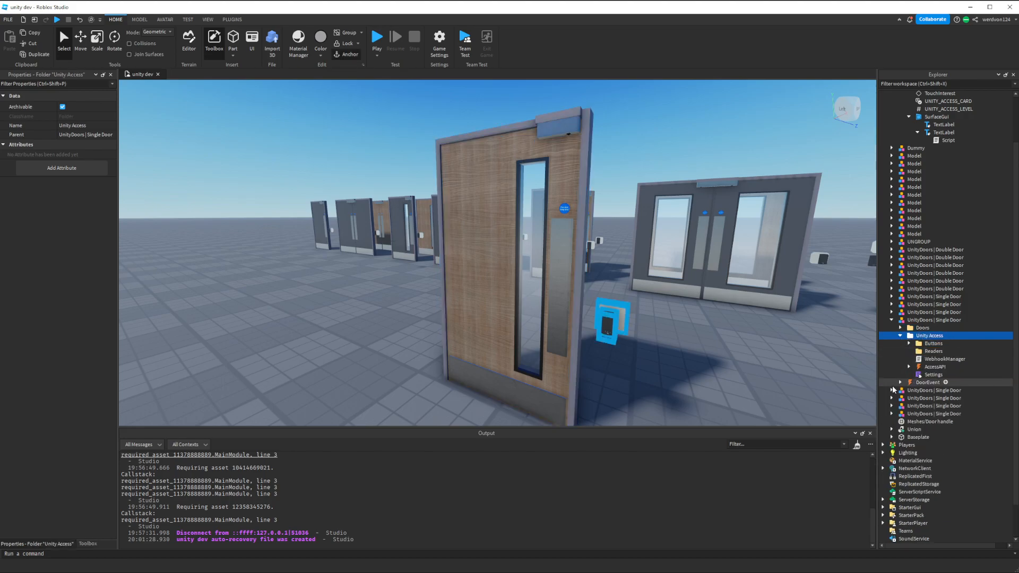
double_click(933, 374)
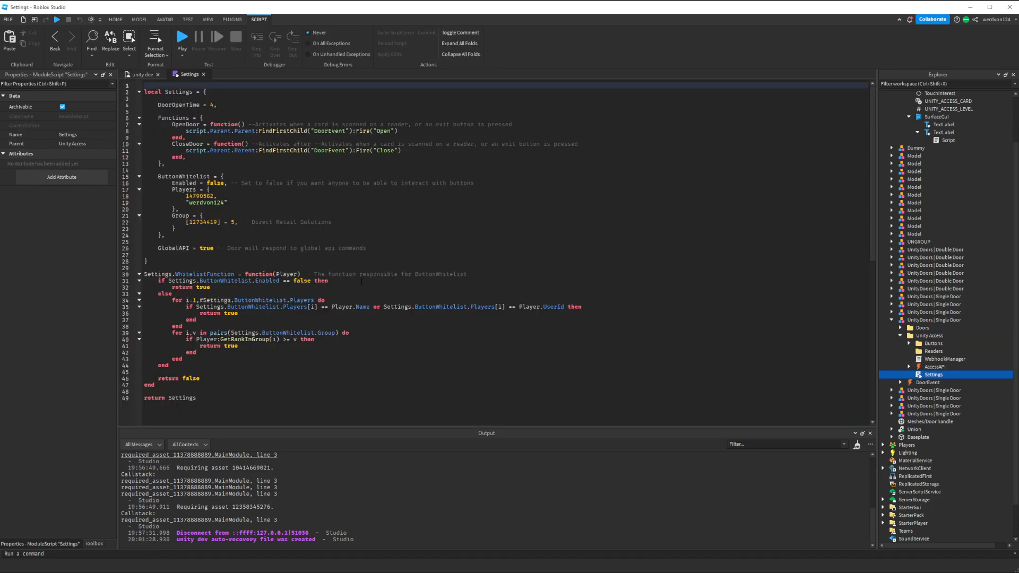
click(177, 131)
drag(158, 113, 217, 106)
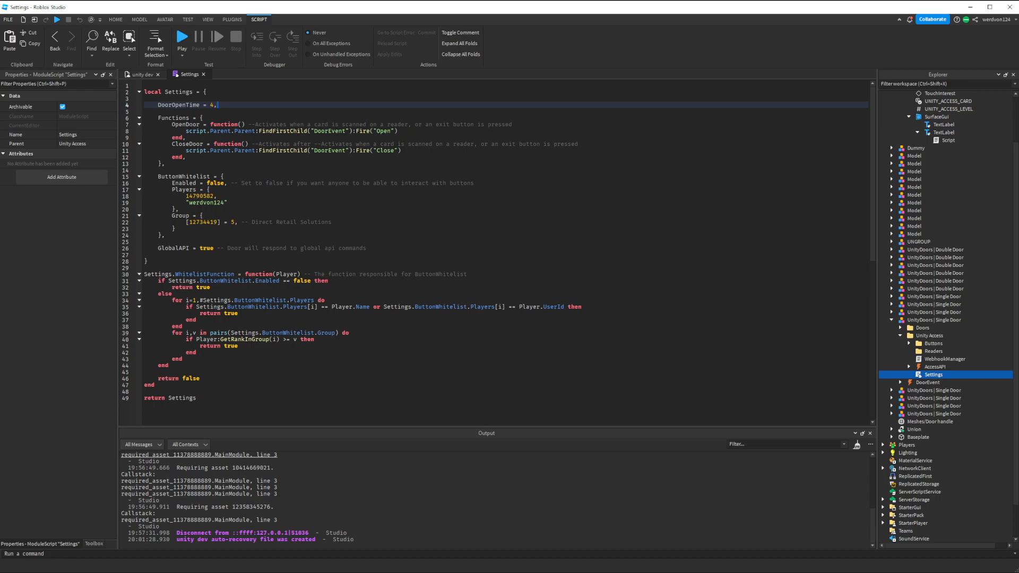
drag(170, 124, 455, 139)
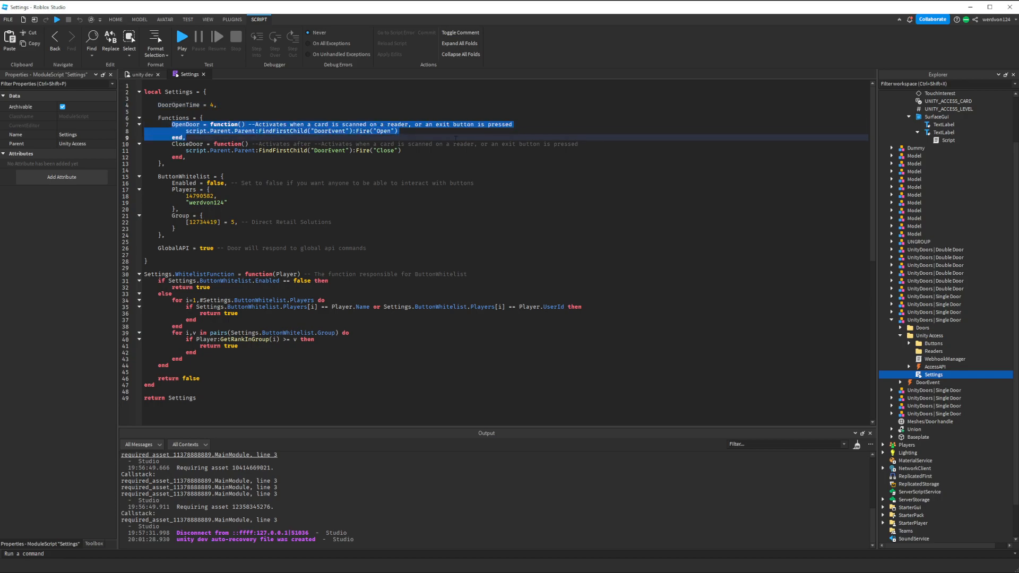
click(414, 133)
click(928, 382)
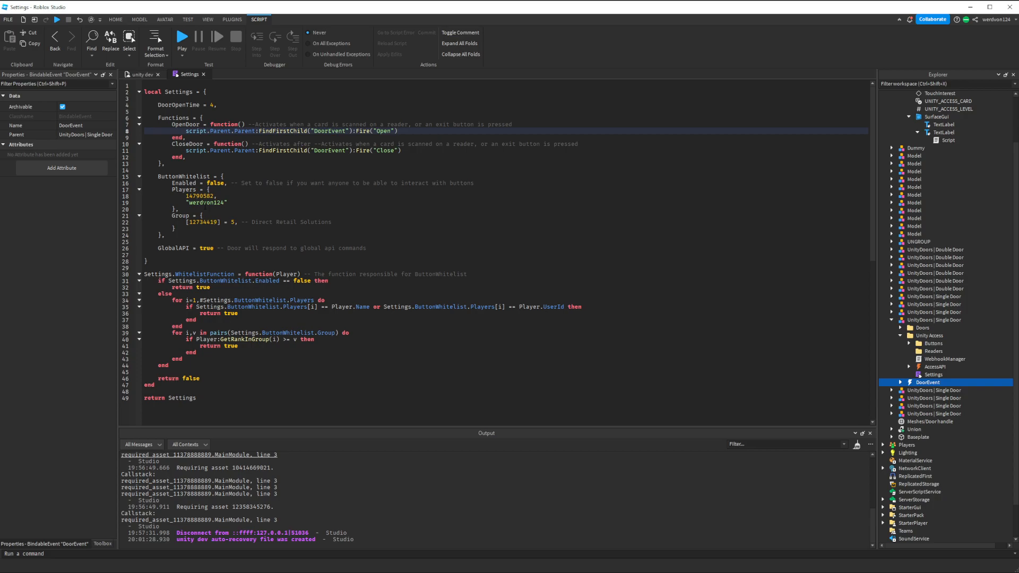
Step: Inspect the door's green exit button in the 3D scene and return to the Settings script
click(143, 75)
key(w)
right_drag(566, 217, 566, 216)
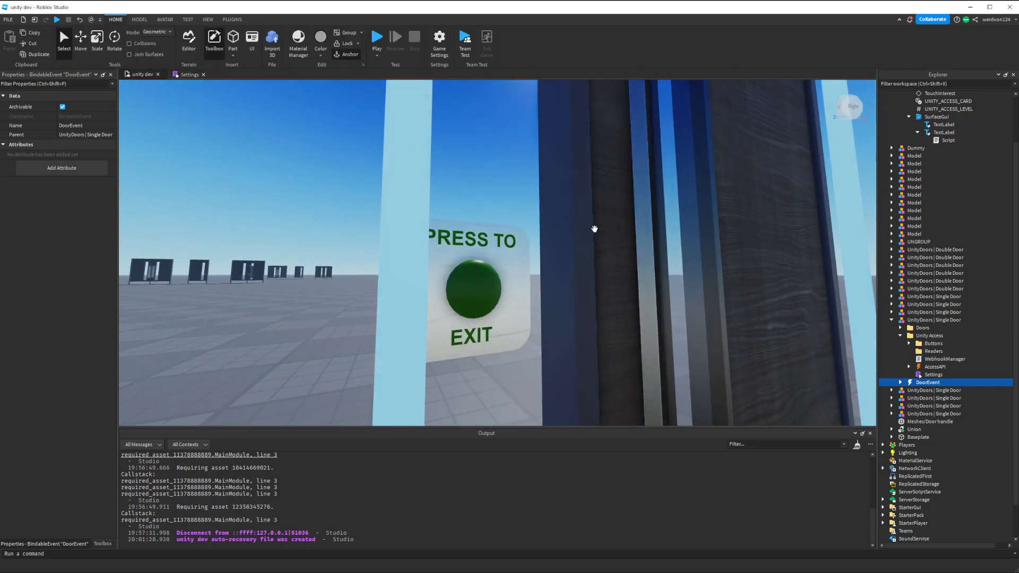
key(a)
right_drag(507, 280, 507, 281)
key(s)
click(187, 75)
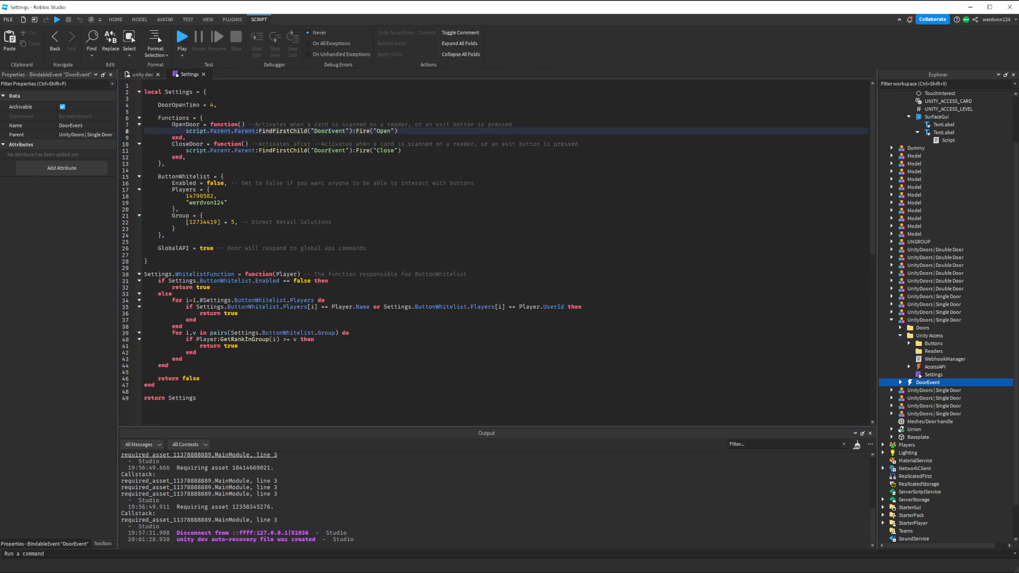
Step: Examine the ButtonWhitelist entries for Enabled, Players and Group, and the WhitelistFunction that checks them
double_click(184, 183)
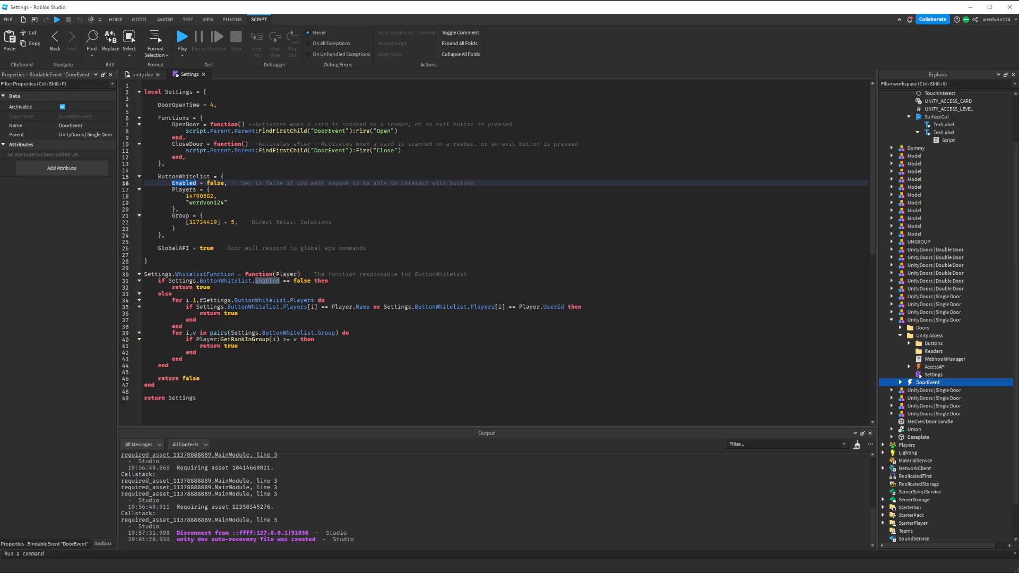
double_click(200, 197)
double_click(206, 203)
double_click(203, 222)
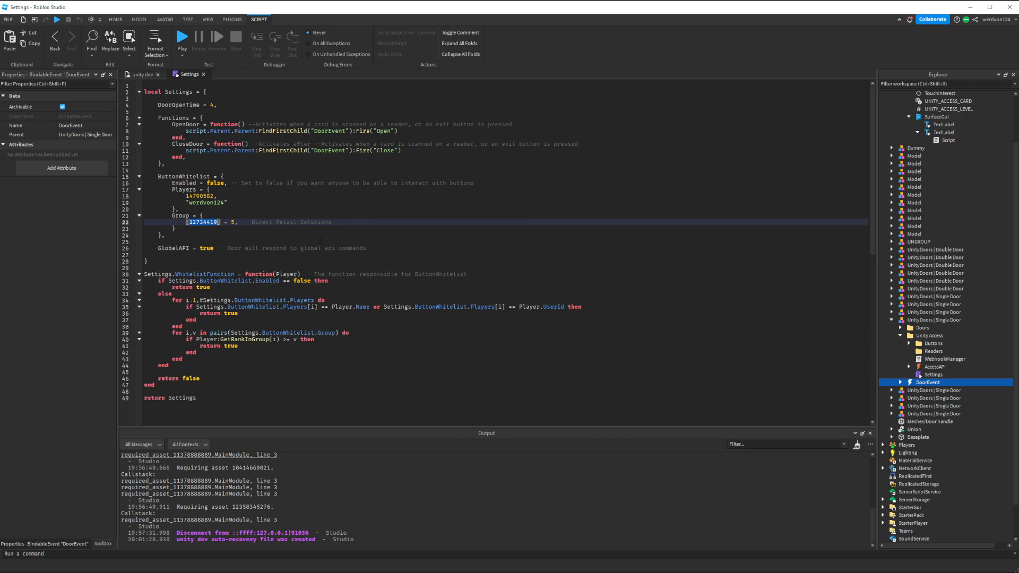
scroll(219, 309, down, 4)
drag(171, 306, 108, 192)
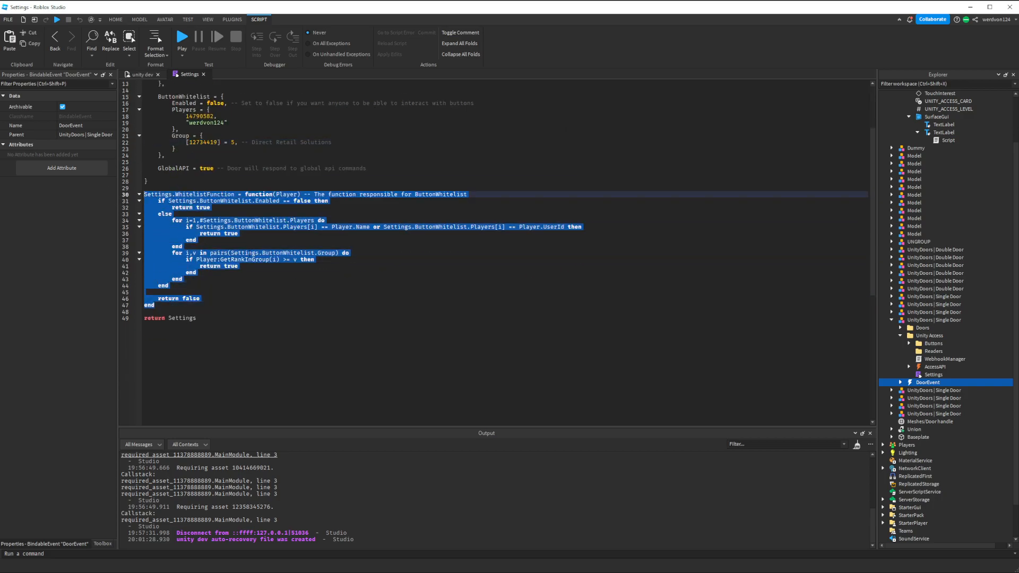
Step: Examine the GlobalAPI option in the door's Settings script, then close the script
click(343, 273)
scroll(292, 249, up, 2)
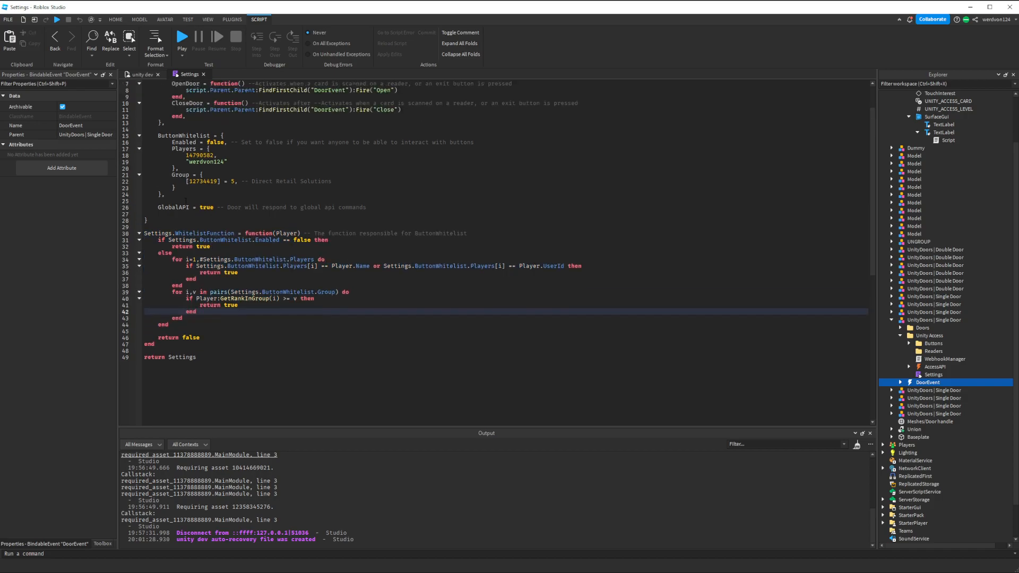
drag(158, 208, 437, 207)
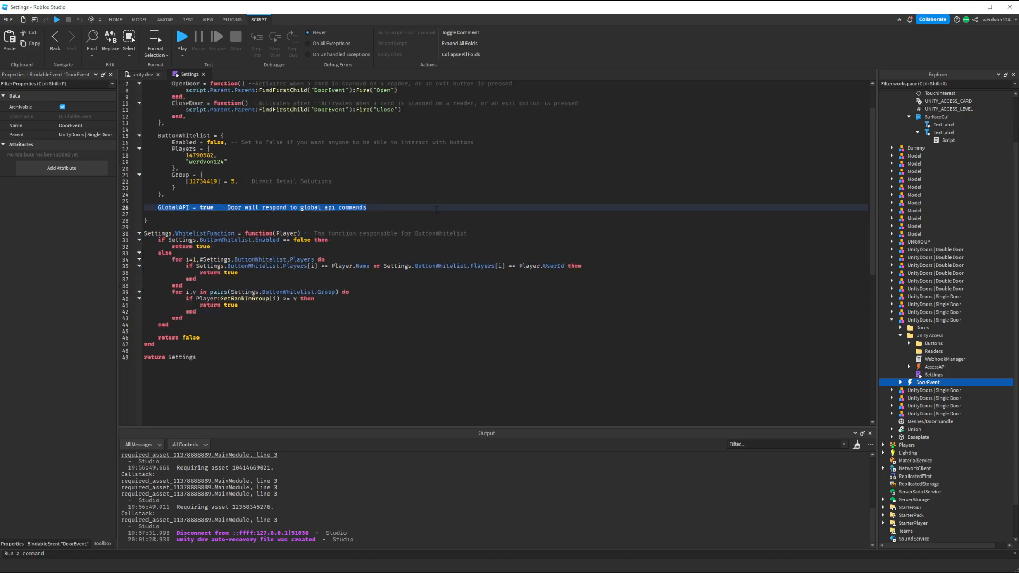
scroll(402, 206, up, 2)
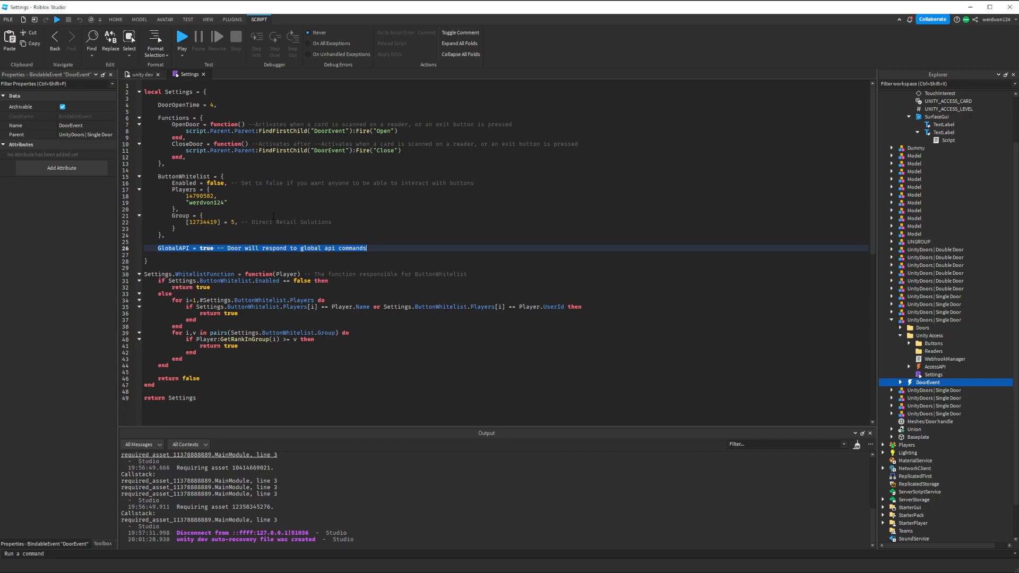
click(203, 74)
Step: Locate the door's P50 Black reader from the 3D scene and expand it and the ExitPress button in the Unity Access folder
scroll(934, 345, down, 2)
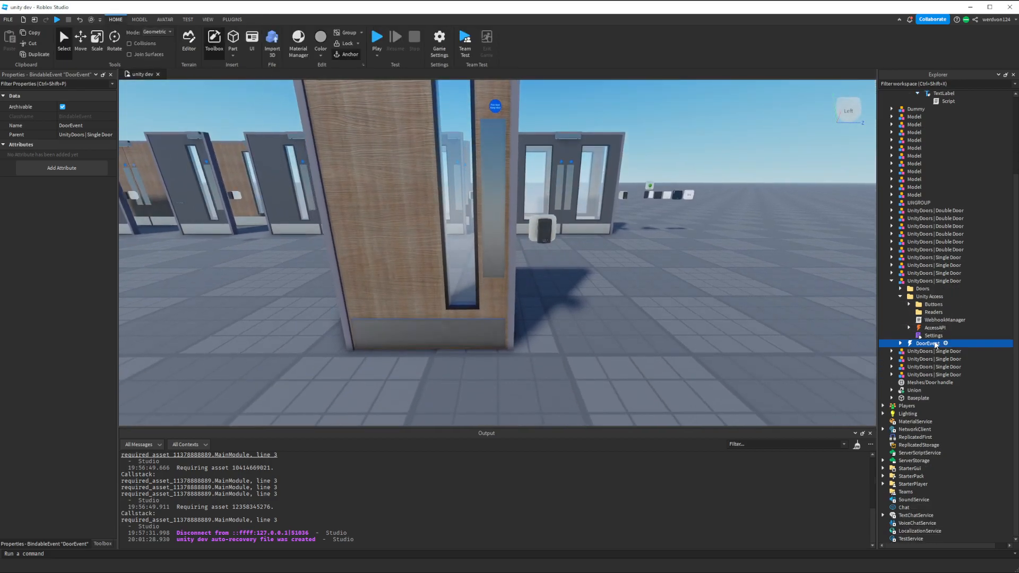
click(929, 304)
click(926, 312)
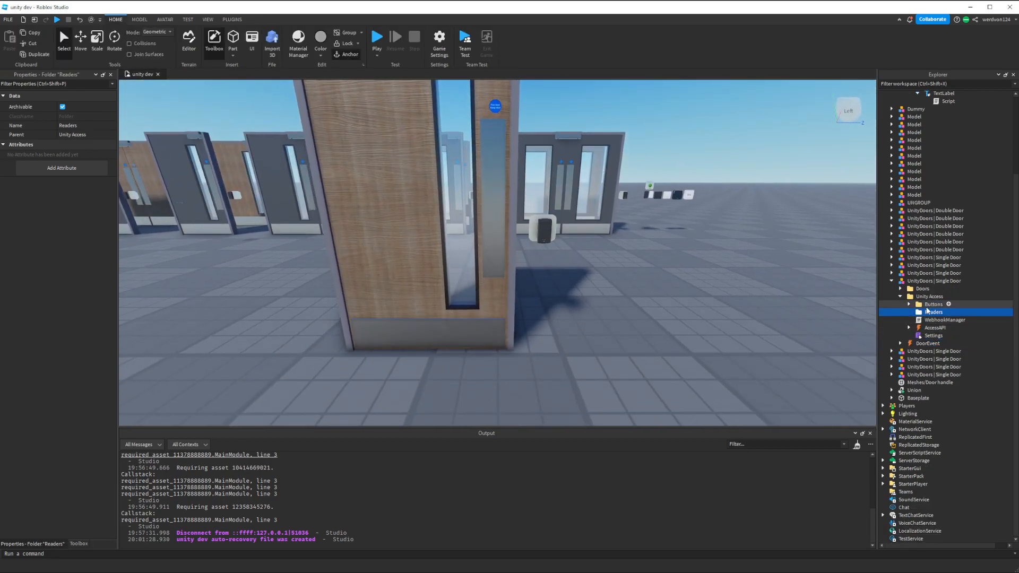
click(543, 230)
drag(936, 322, 933, 328)
right_drag(690, 319, 674, 317)
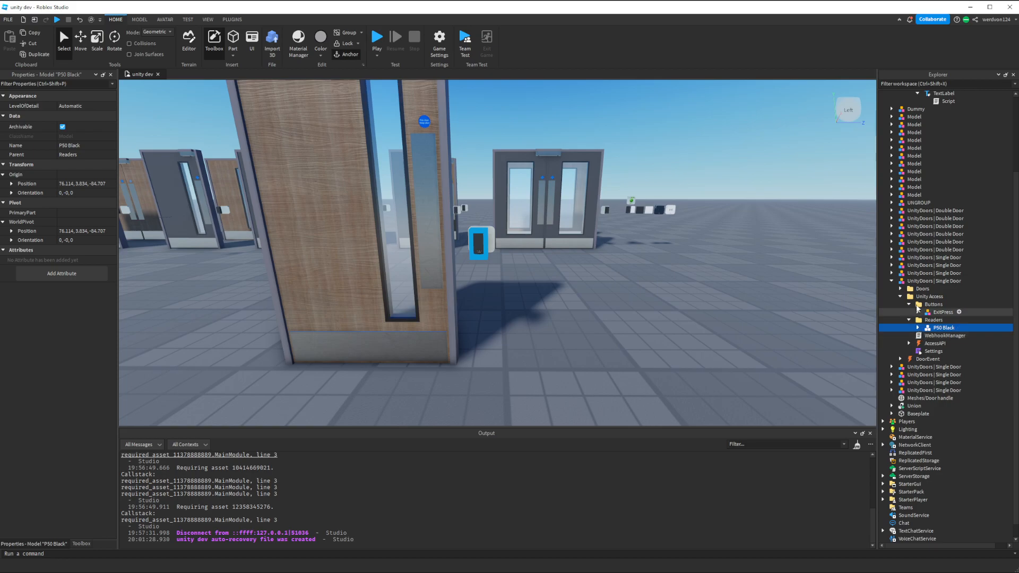
click(918, 328)
click(918, 312)
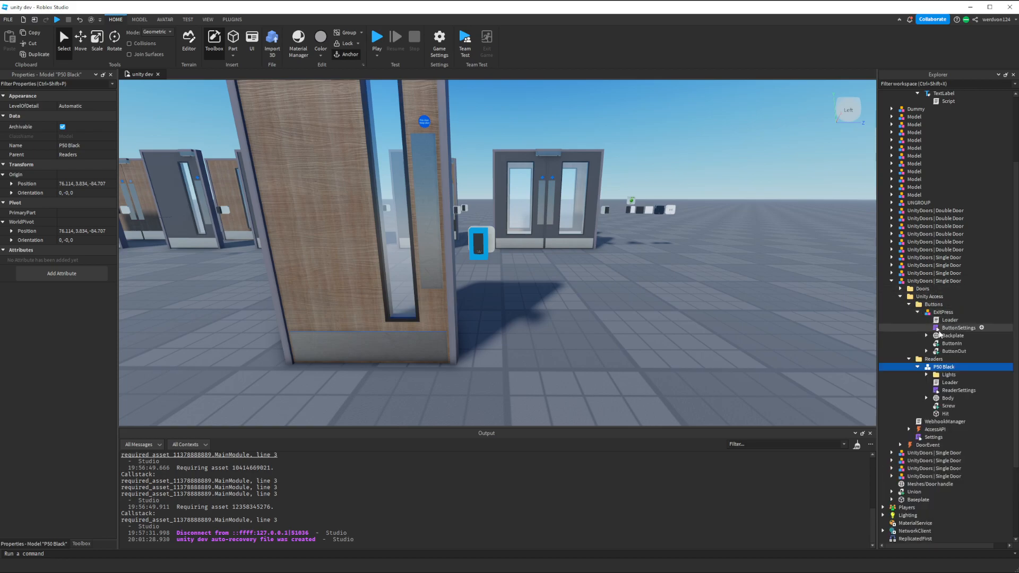
Step: Examine the exit button's ButtonSettings module and the WhitelistFunction it references in the Settings script
double_click(940, 329)
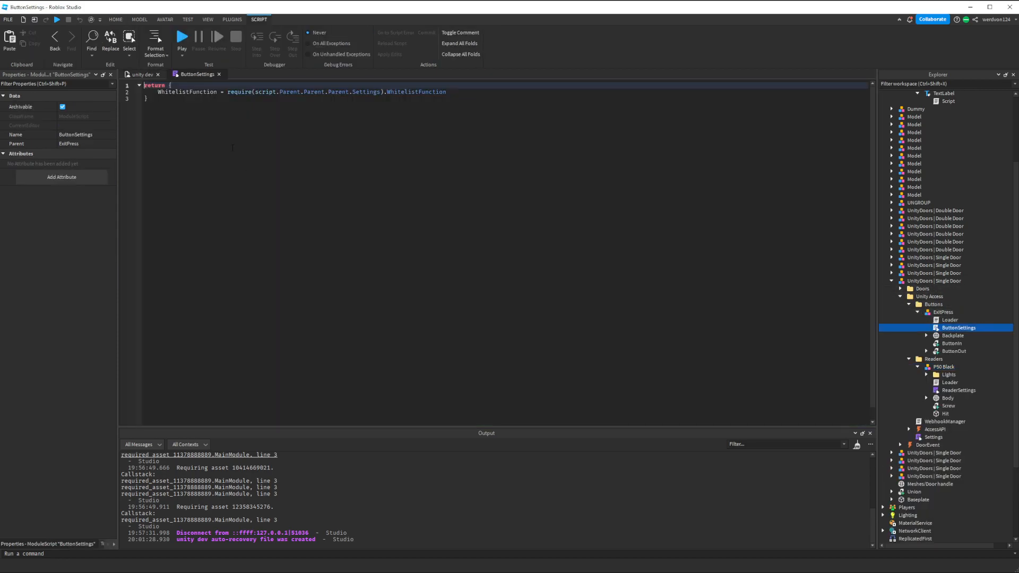
click(219, 75)
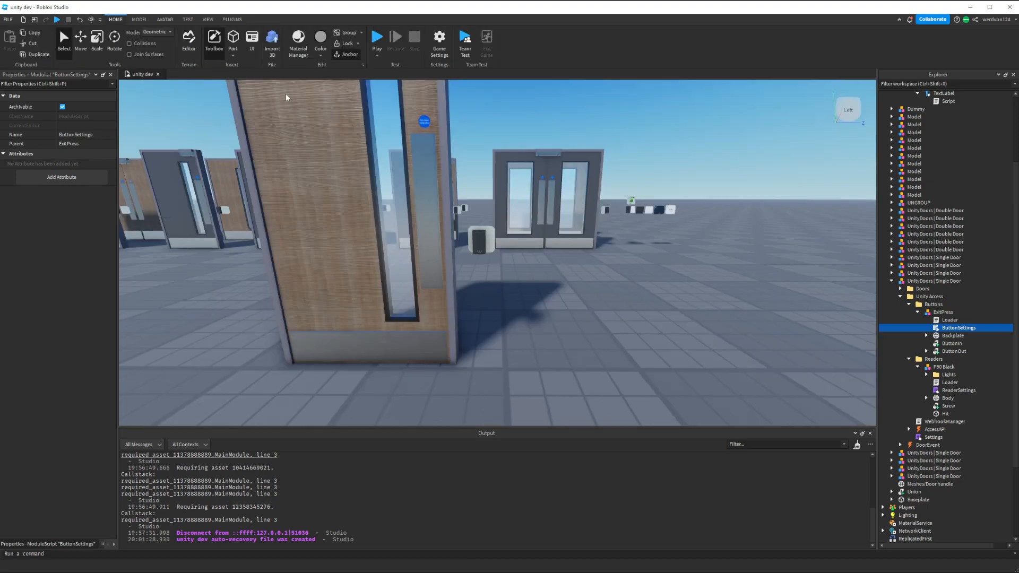
double_click(934, 436)
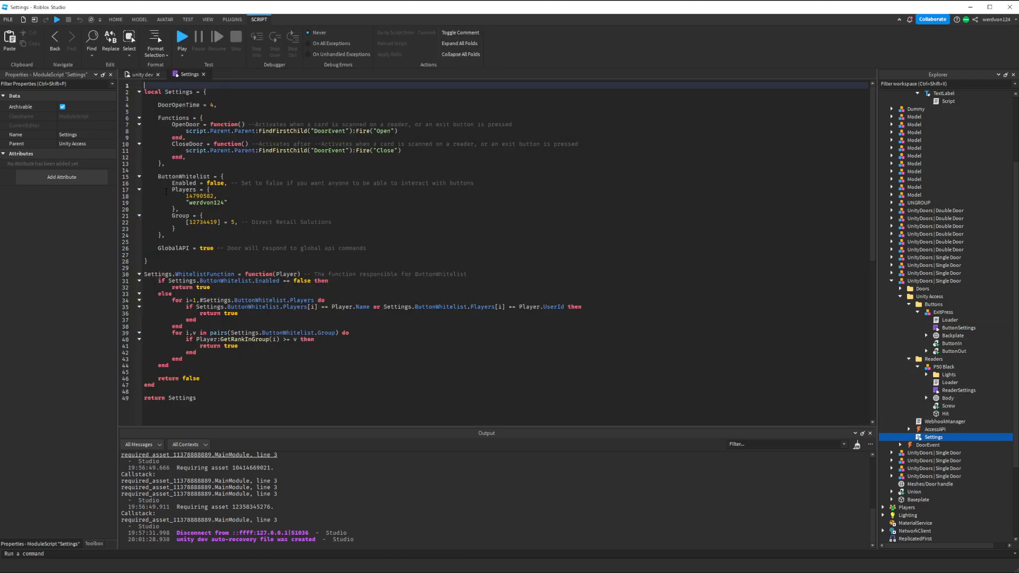
drag(160, 264, 147, 391)
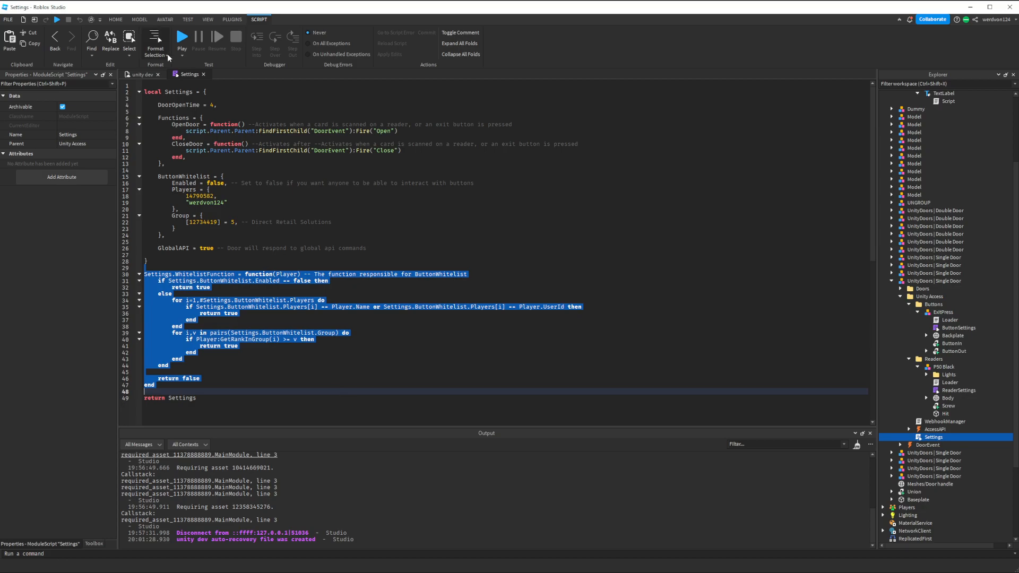
click(201, 74)
Step: Examine AllowedCards in the P50 Black reader's ReaderSettings against the access card's UNITY_ACCESS_CARD and UNITY_ACCESS_LEVEL values
double_click(955, 390)
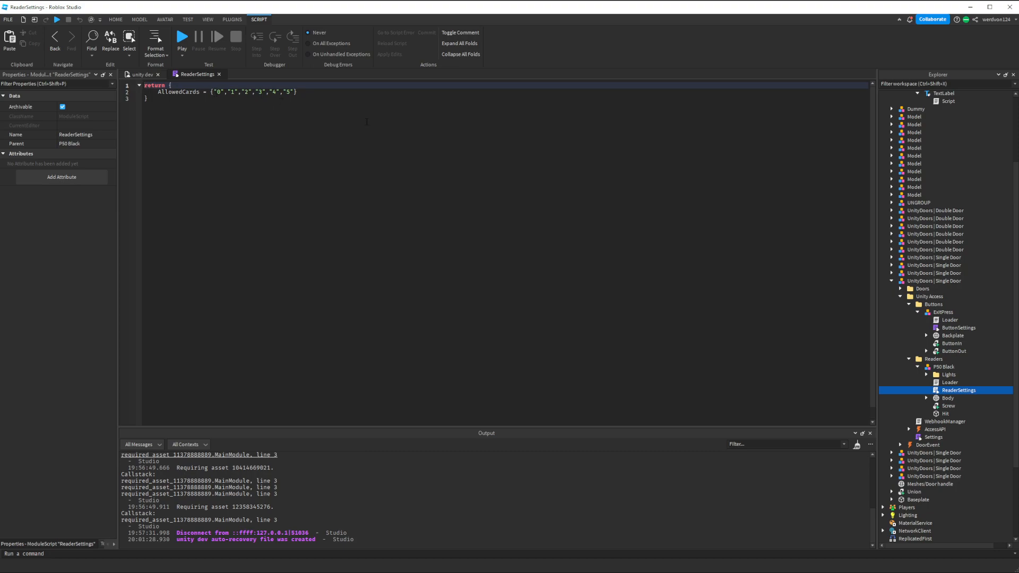
scroll(934, 230, up, 4)
click(931, 167)
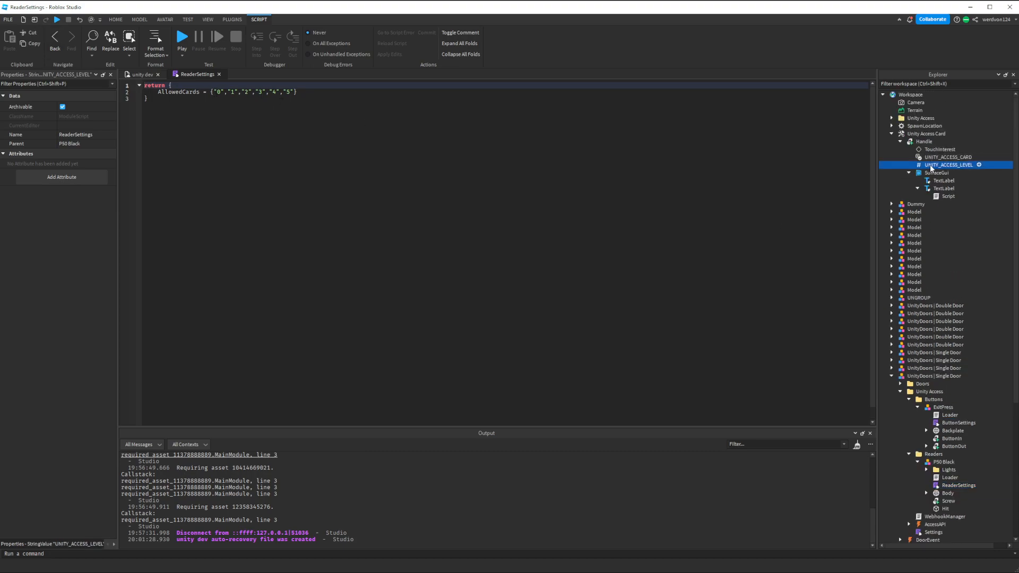
click(937, 158)
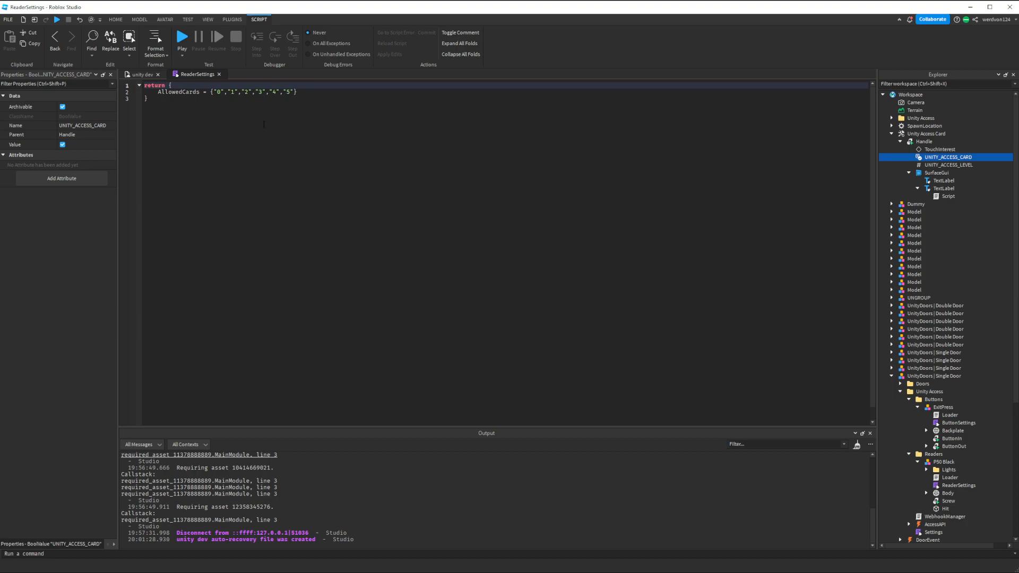
click(948, 165)
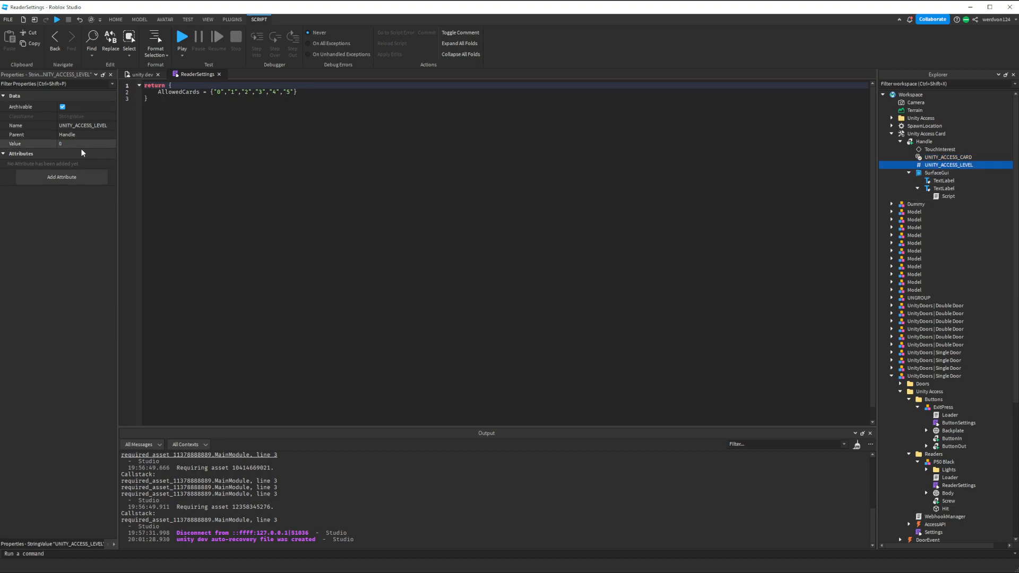
drag(214, 92, 277, 91)
click(277, 93)
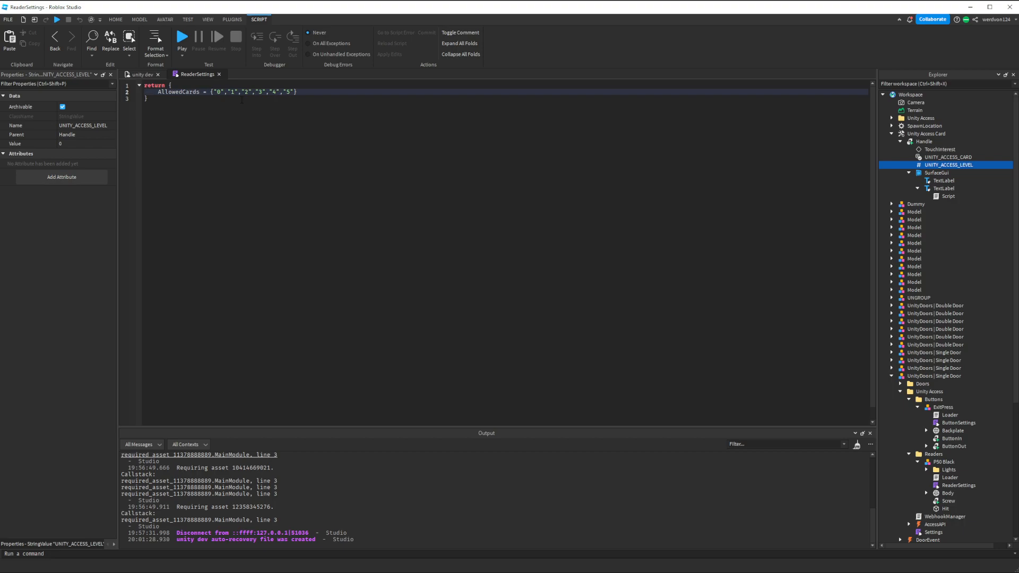
click(219, 75)
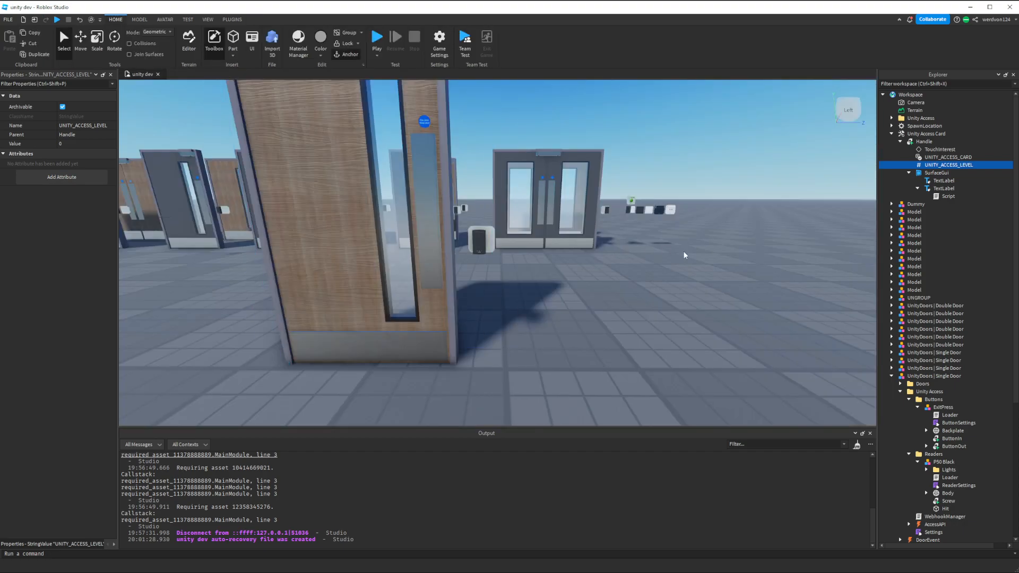
Step: Collapse the Buttons and Readers folders and examine the Enabled, DoorName and Webhook variables in the WebhookManager script
scroll(917, 248, down, 7)
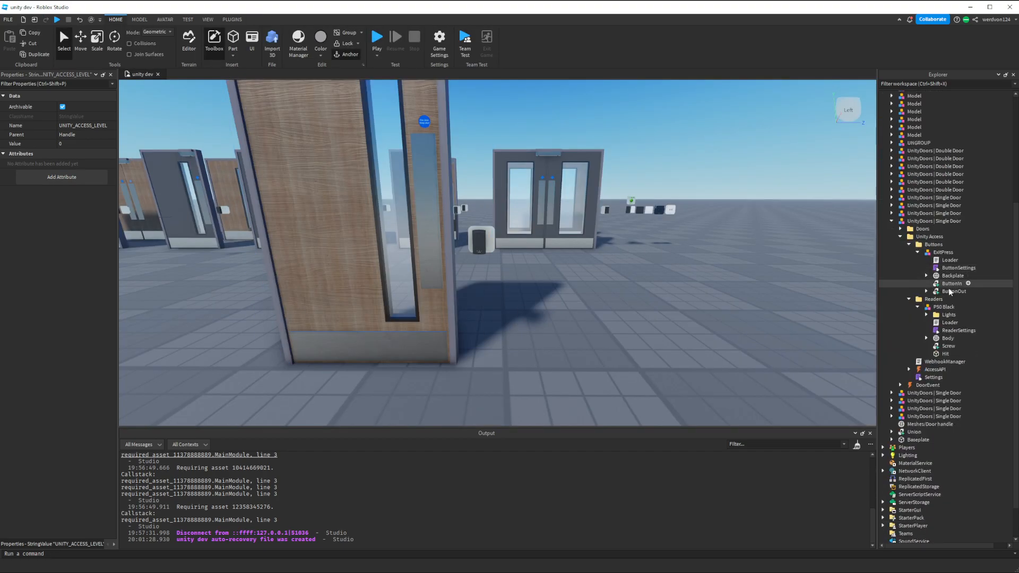
click(909, 244)
click(910, 258)
double_click(926, 320)
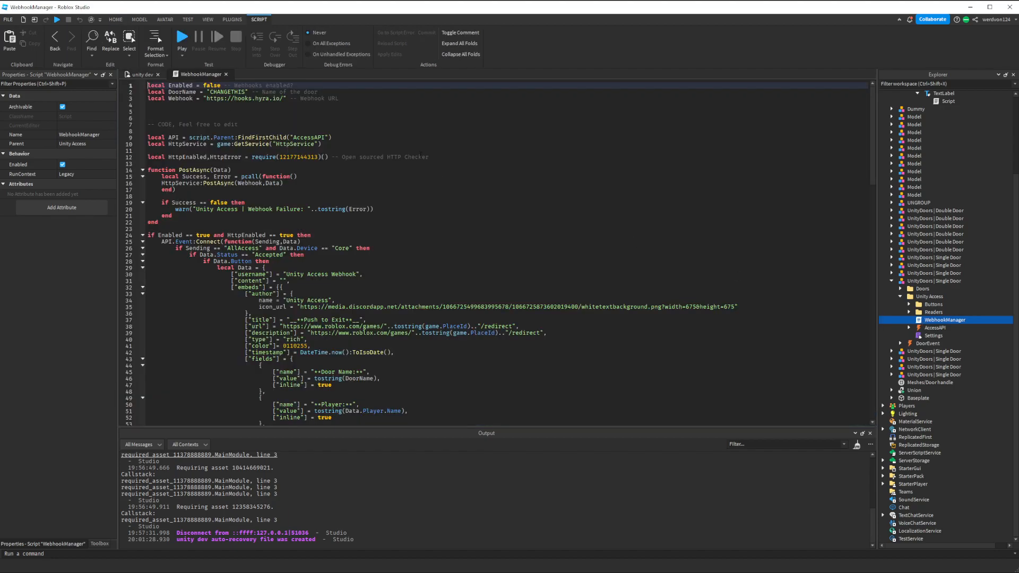
double_click(180, 85)
double_click(211, 86)
double_click(229, 99)
double_click(228, 92)
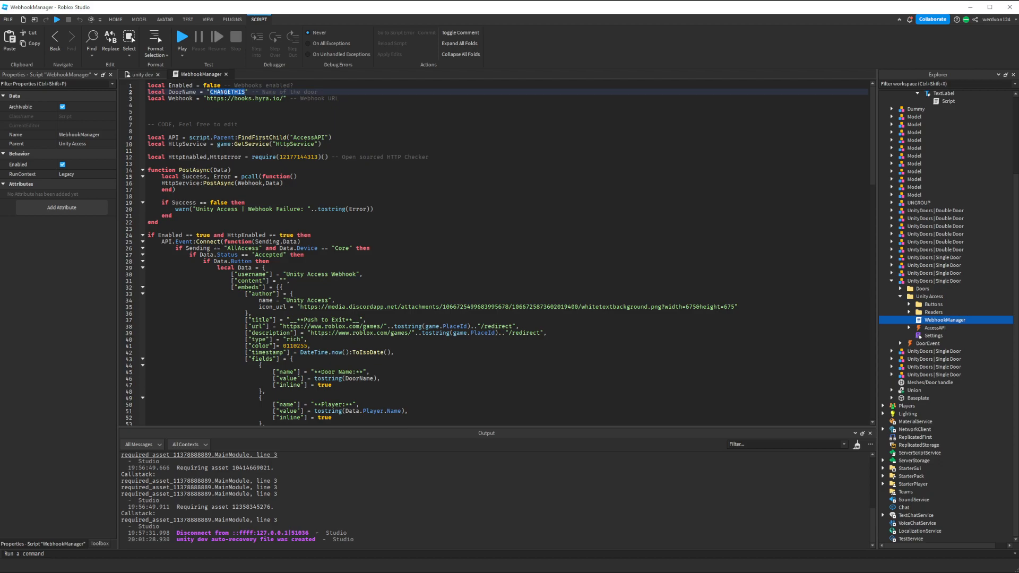
drag(203, 99, 284, 98)
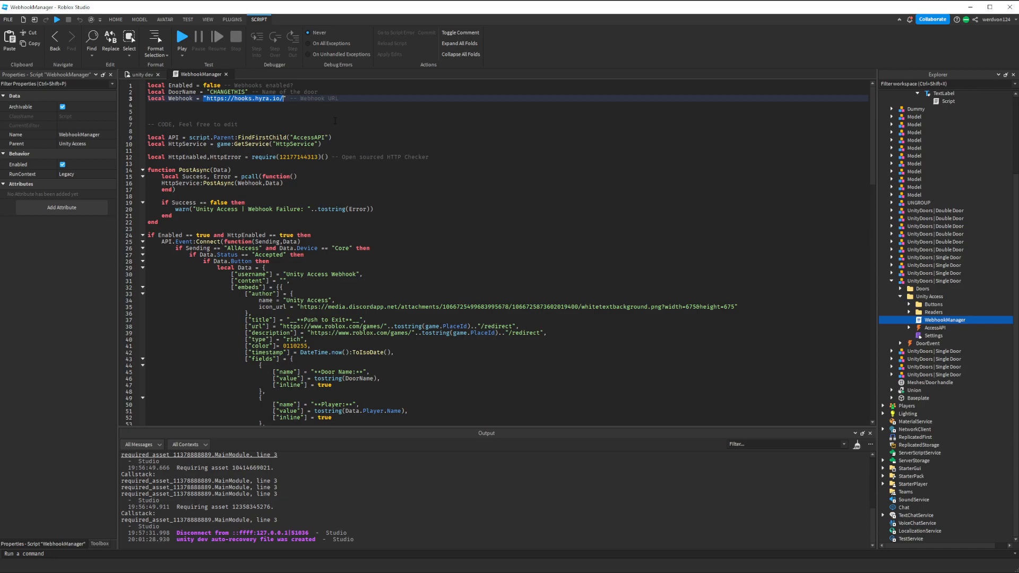
Step: Read through the rest of the WebhookManager code, review its three configuration lines again and close the script
click(335, 119)
scroll(335, 121, down, 20)
scroll(379, 264, down, 4)
scroll(379, 264, up, 20)
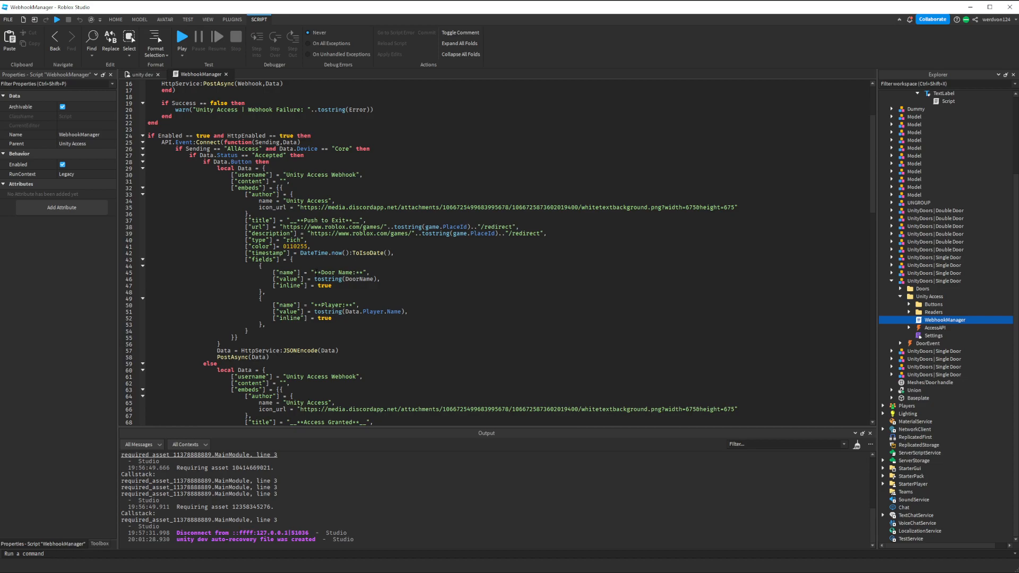
scroll(380, 264, up, 5)
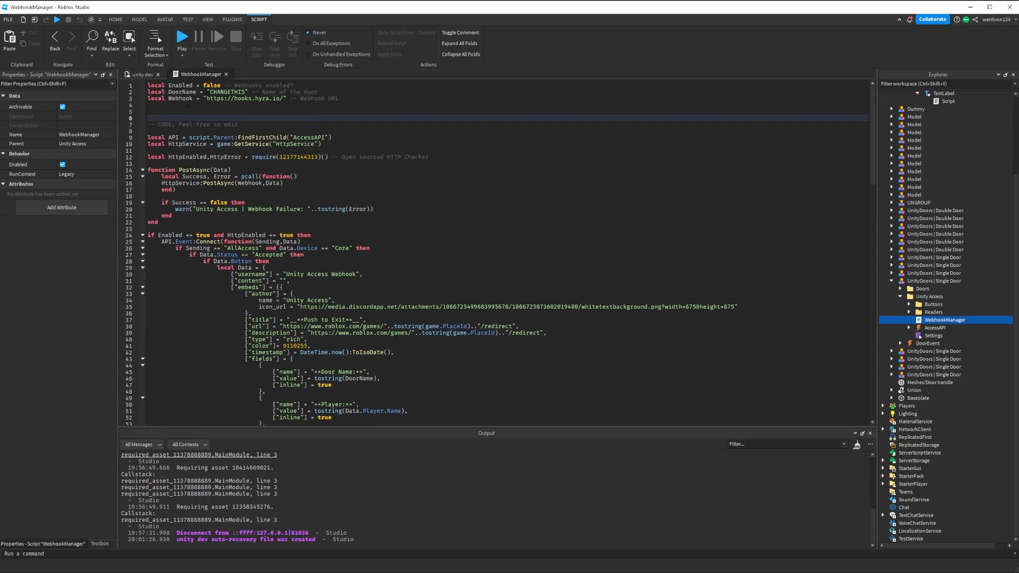
drag(340, 99, 147, 85)
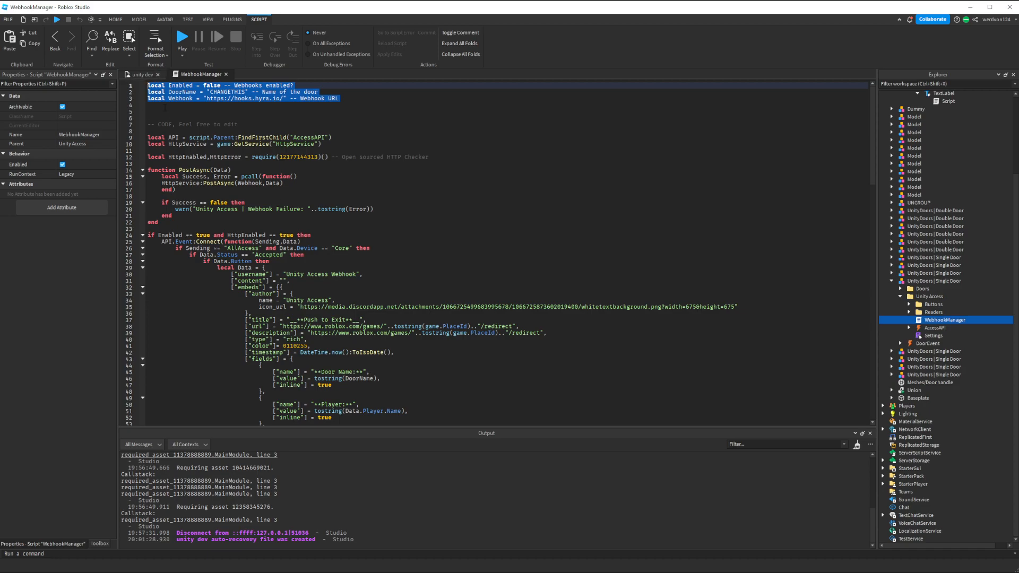
click(266, 92)
click(226, 74)
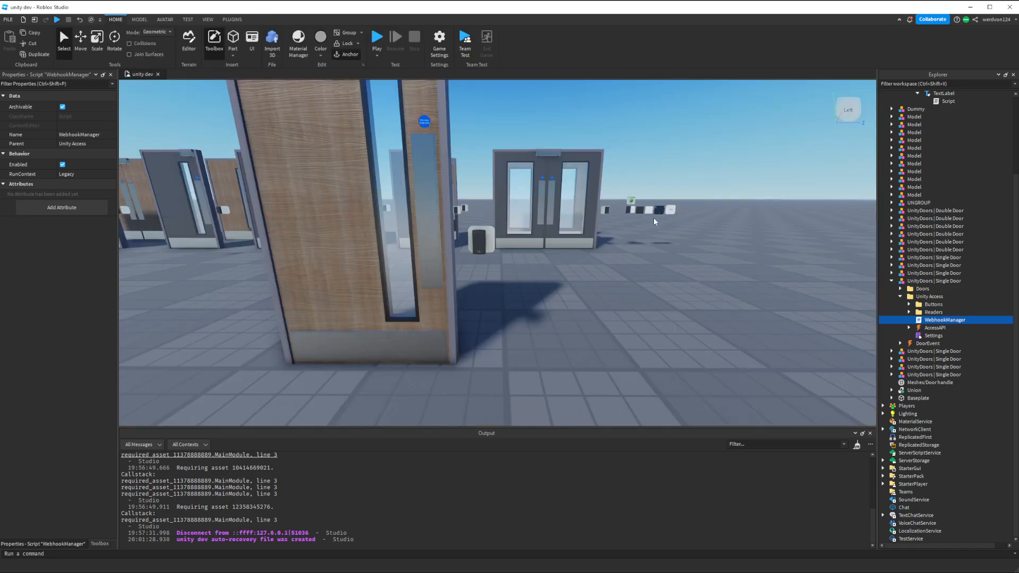
Step: Collapse the Unity Access folder, expand DoorEvent and examine its ReturnFunction module alongside the wooden door in the scene
right_drag(662, 263, 661, 263)
scroll(661, 263, down, 3)
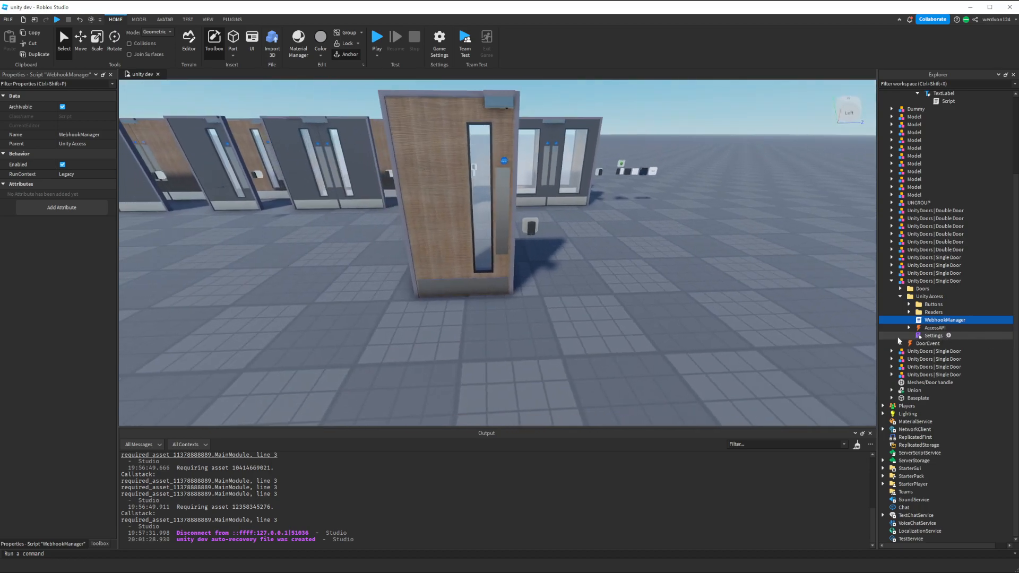
click(900, 296)
click(901, 343)
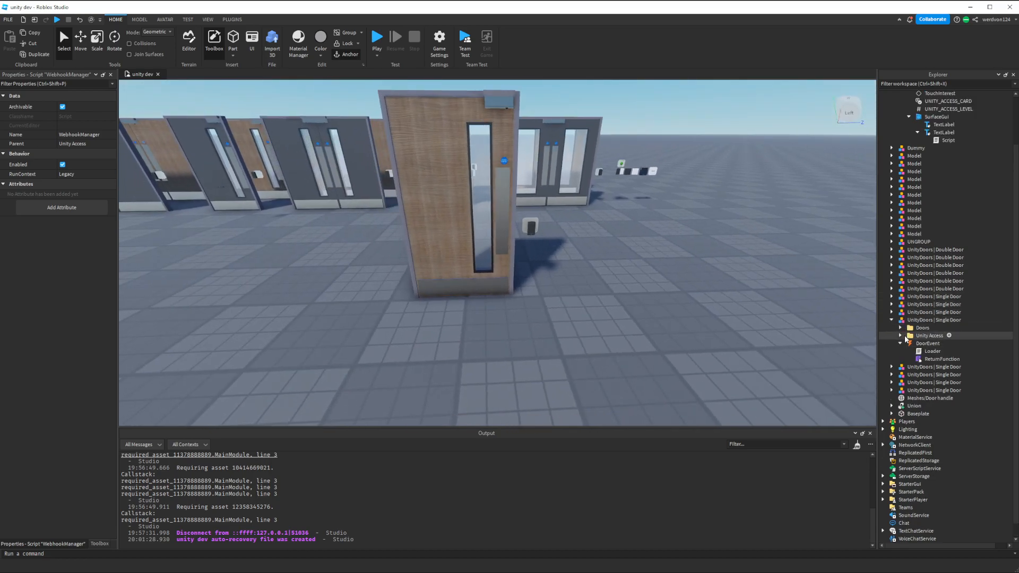
double_click(903, 345)
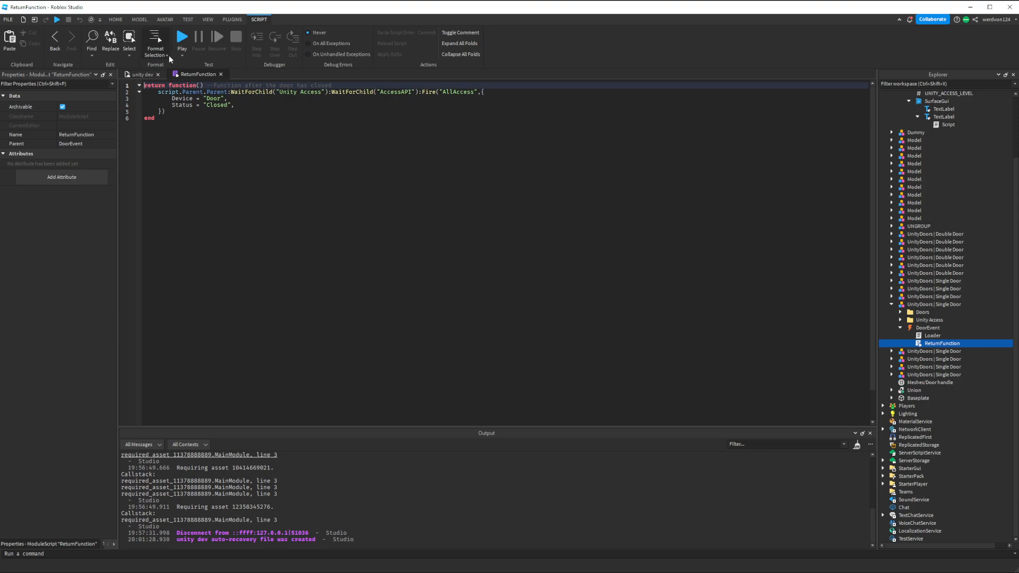
click(142, 74)
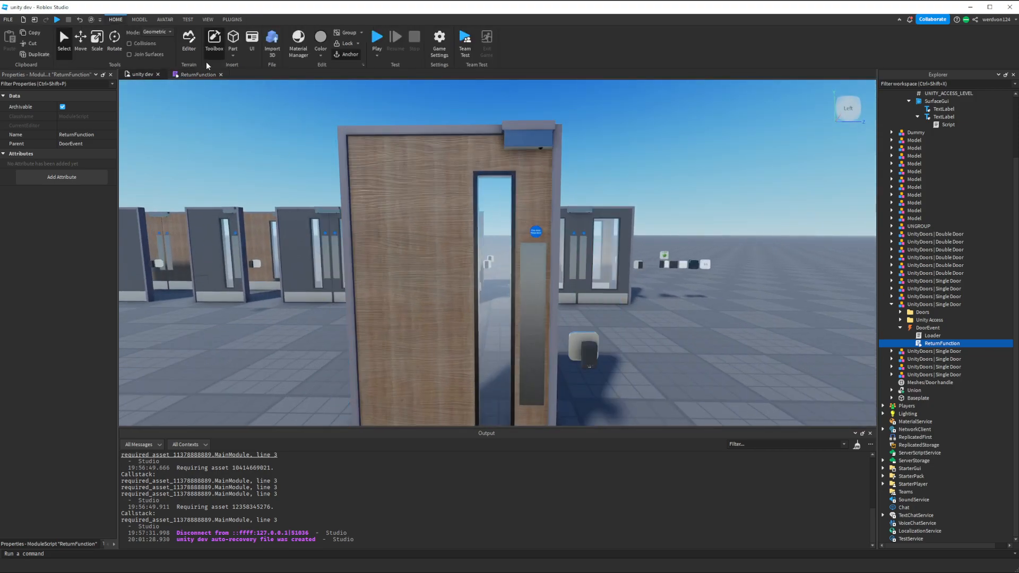
click(197, 75)
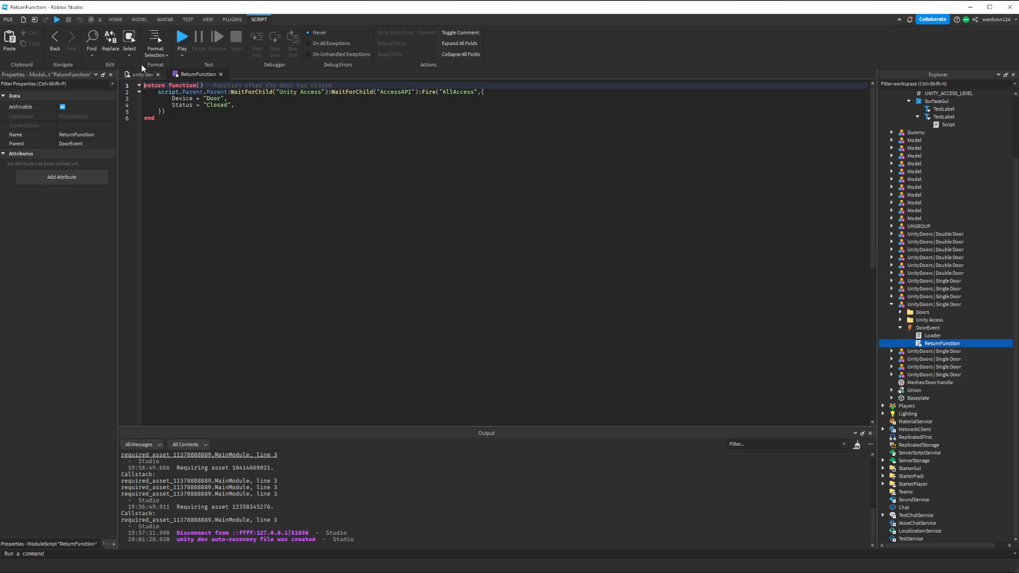
Step: Inspect the door and reader up close, review the whole ReturnFunction code and close the script
click(147, 75)
right_drag(435, 217, 491, 287)
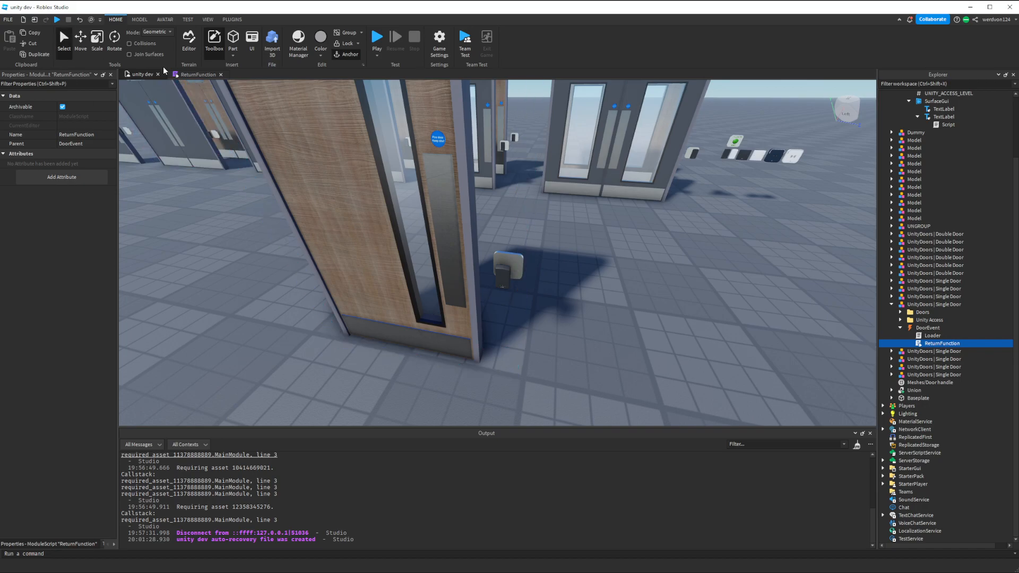
click(197, 75)
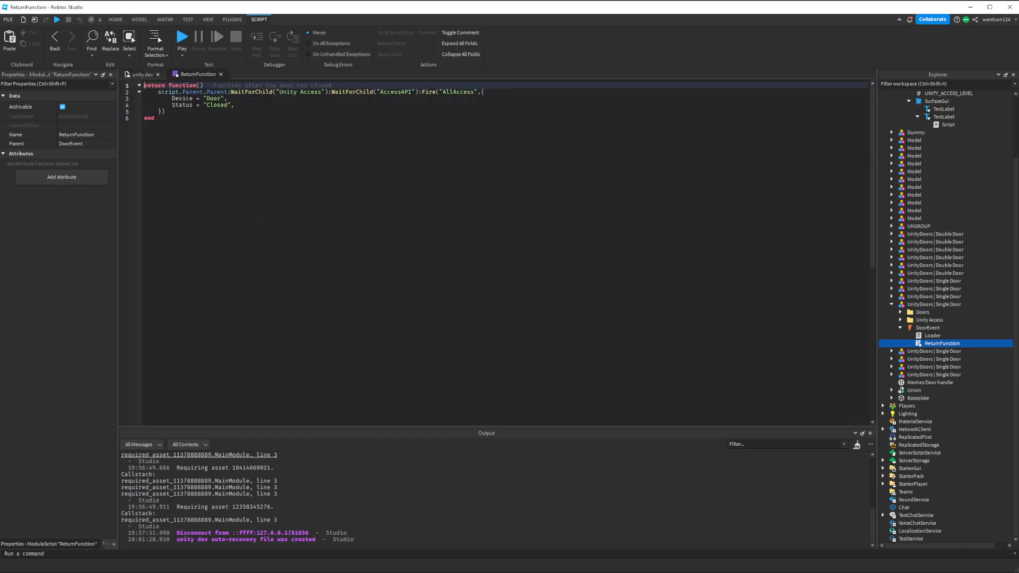
click(137, 74)
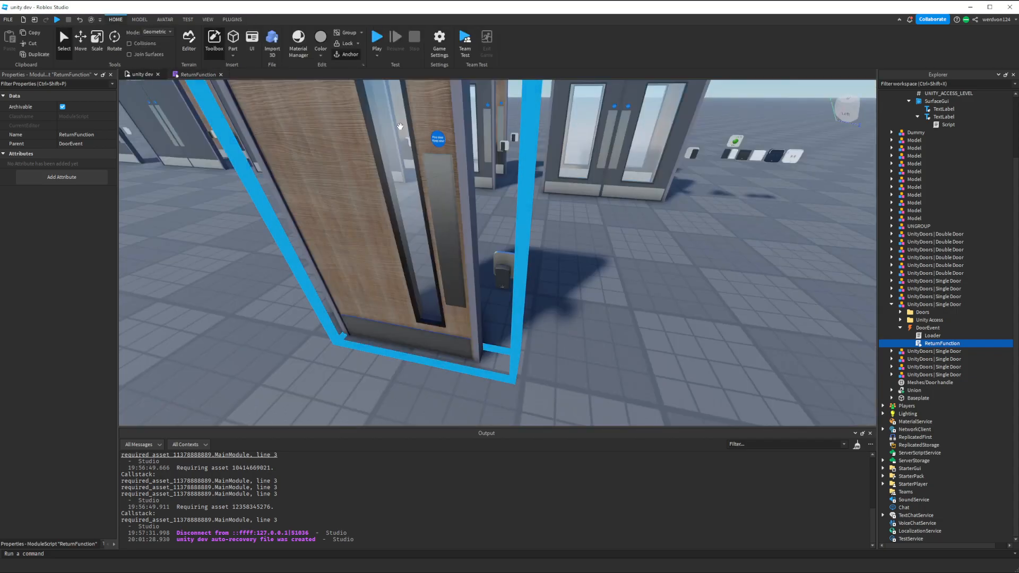
click(192, 77)
key(ctrl+a)
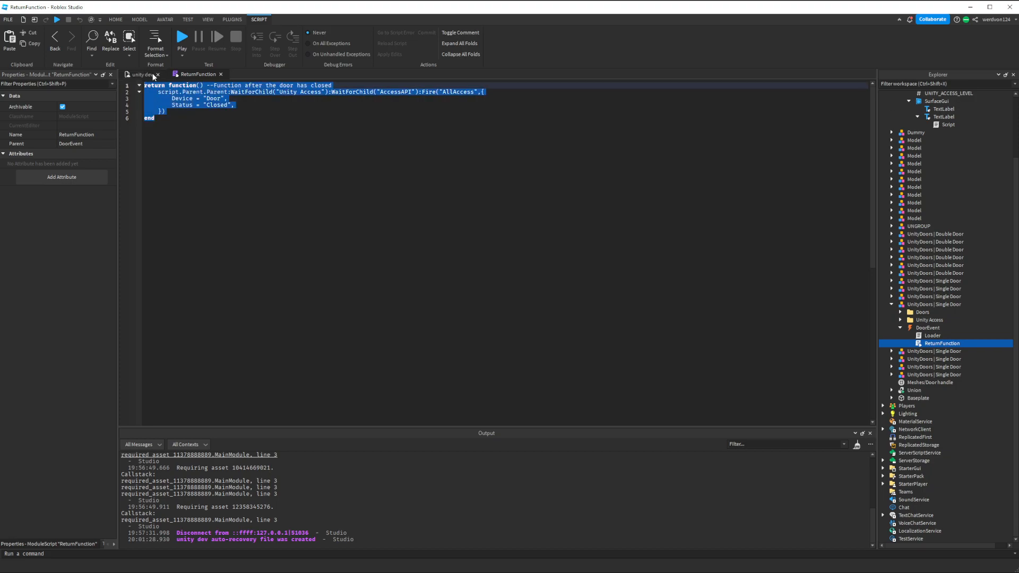
click(221, 74)
scroll(590, 267, down, 3)
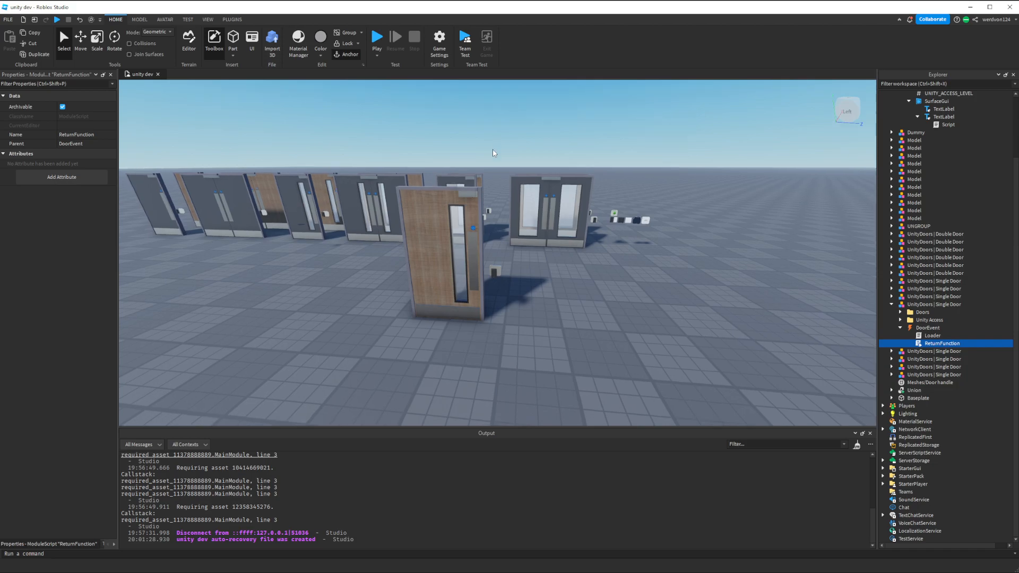
Step: Move the white brick wall union over the wooden single door so the door and its reader sit in the wall
right_drag(493, 148, 493, 153)
scroll(493, 150, down, 7)
click(665, 234)
scroll(531, 191, up, 7)
drag(665, 234, 422, 255)
scroll(446, 212, up, 1)
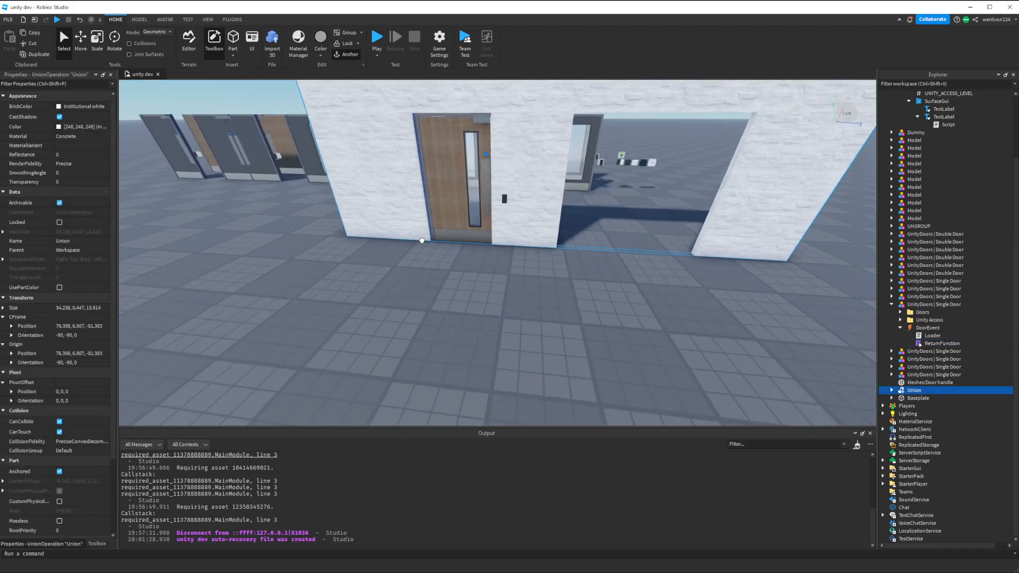
scroll(422, 256, up, 4)
Step: Set the wall union's CollisionFidelity to PreciseConvexDecomposition
scroll(68, 362, down, 3)
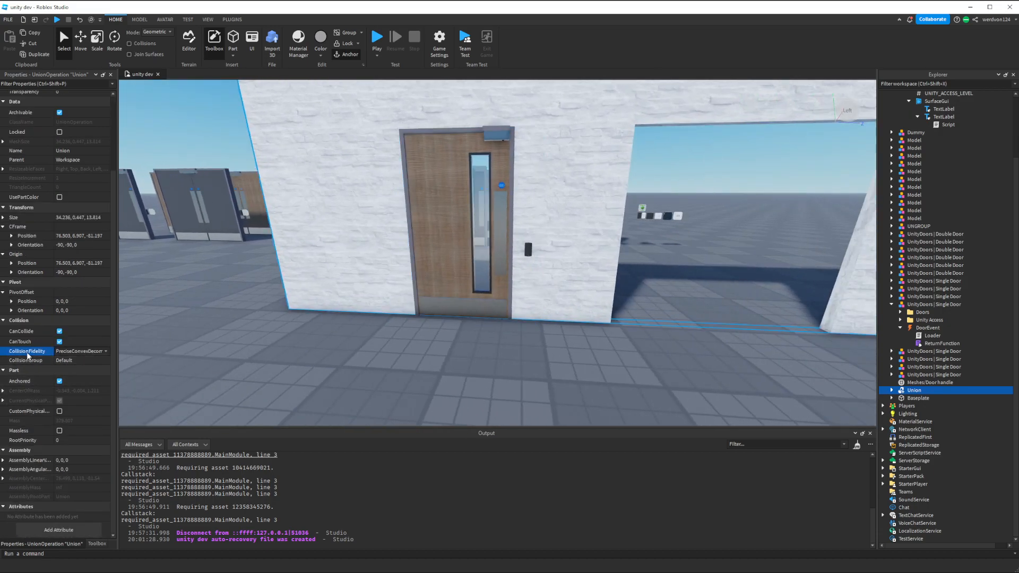
click(90, 352)
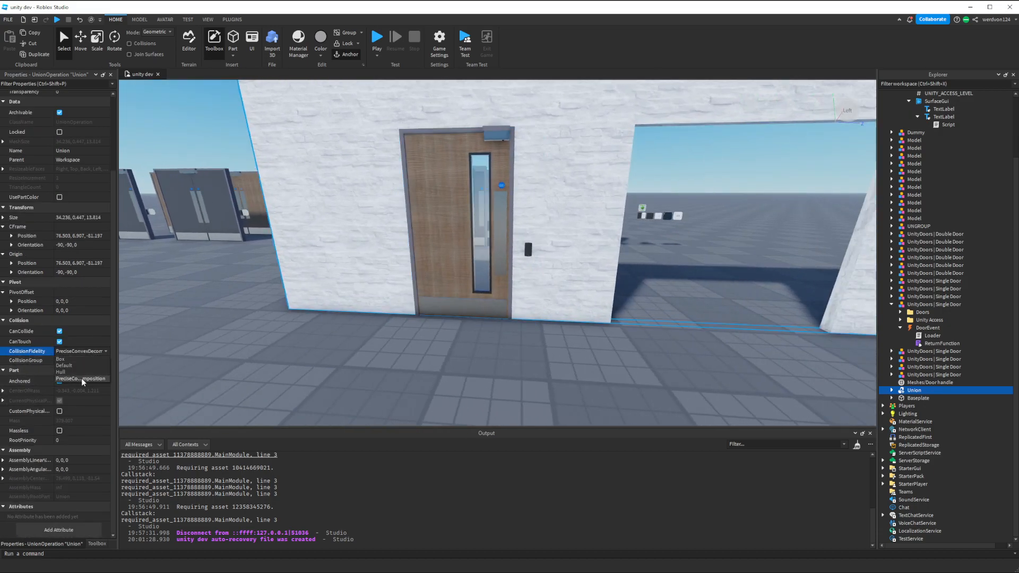
click(82, 379)
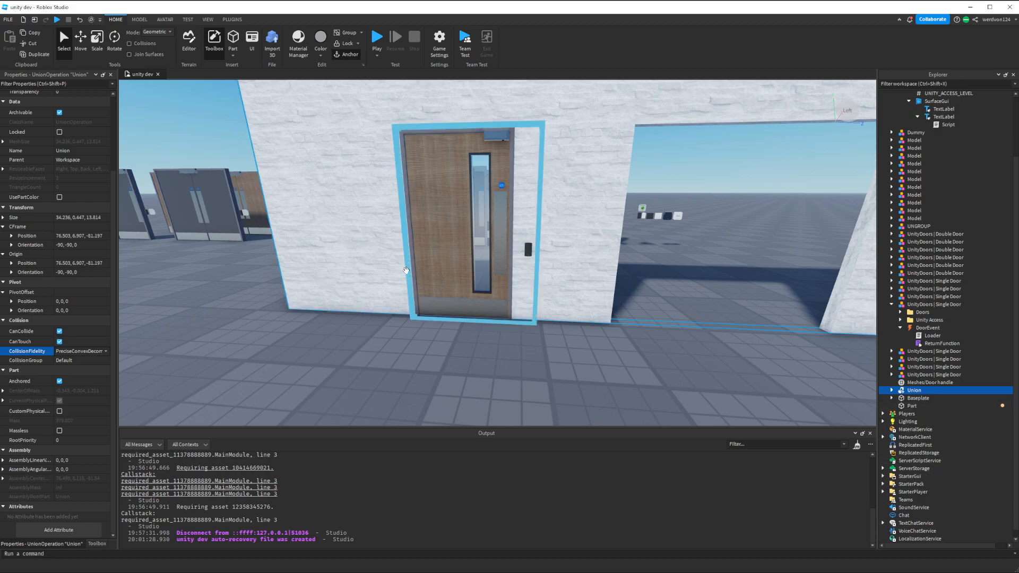
Step: Move the white brick wall union away from the wooden single door
scroll(508, 187, down, 10)
drag(508, 187, 680, 266)
right_drag(532, 323, 530, 320)
key(w)
Step: Move the wooden single door model back beside the row of sample card readers
click(546, 287)
key(d)
drag(348, 298, 610, 328)
key(w)
key(w)
key(w)
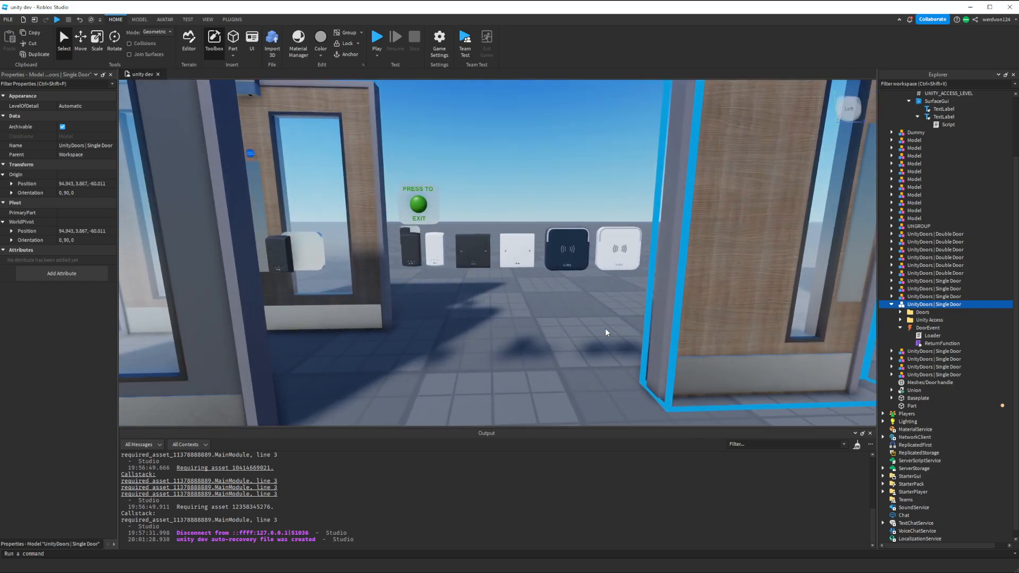
key(s)
right_drag(604, 249, 541, 218)
key(d)
key(w)
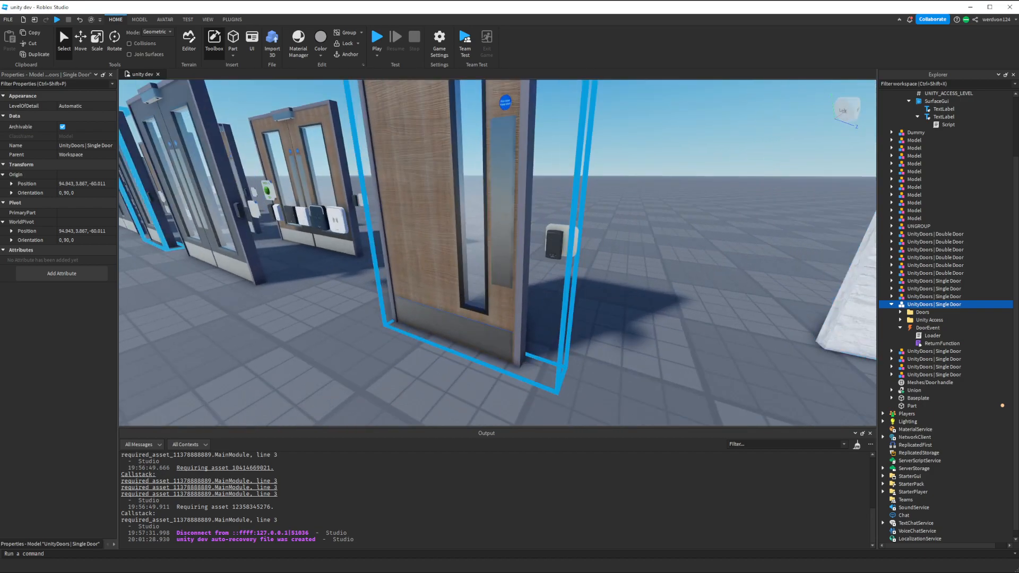
Step: Delete the ExitPress model from the Buttons folder inside the wooden single door's Unity Access folder
click(82, 42)
key(d)
key(w)
right_drag(592, 356, 591, 355)
scroll(932, 346, down, 1)
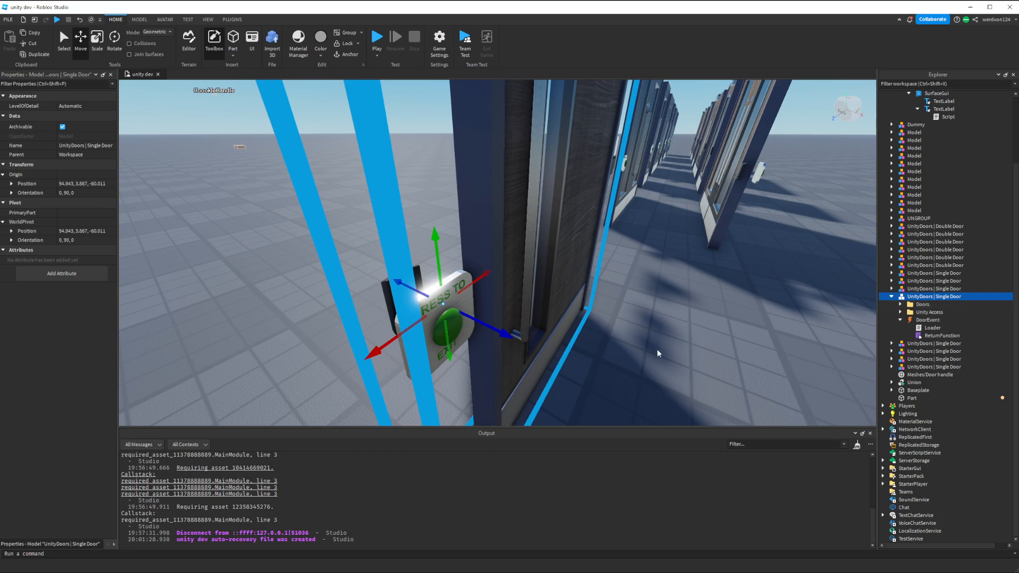
click(908, 312)
click(900, 312)
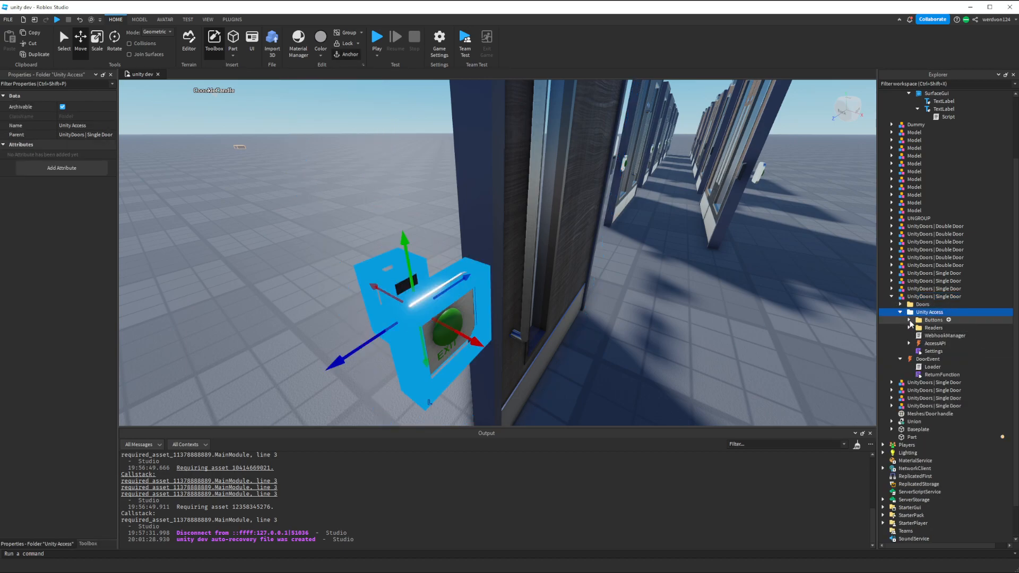
click(909, 320)
click(933, 321)
click(917, 328)
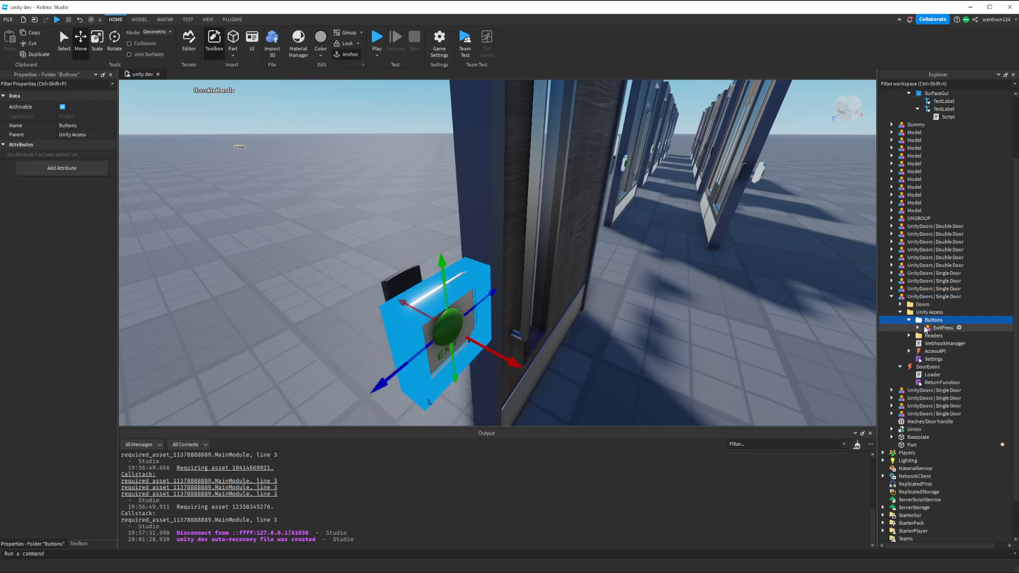
click(933, 328)
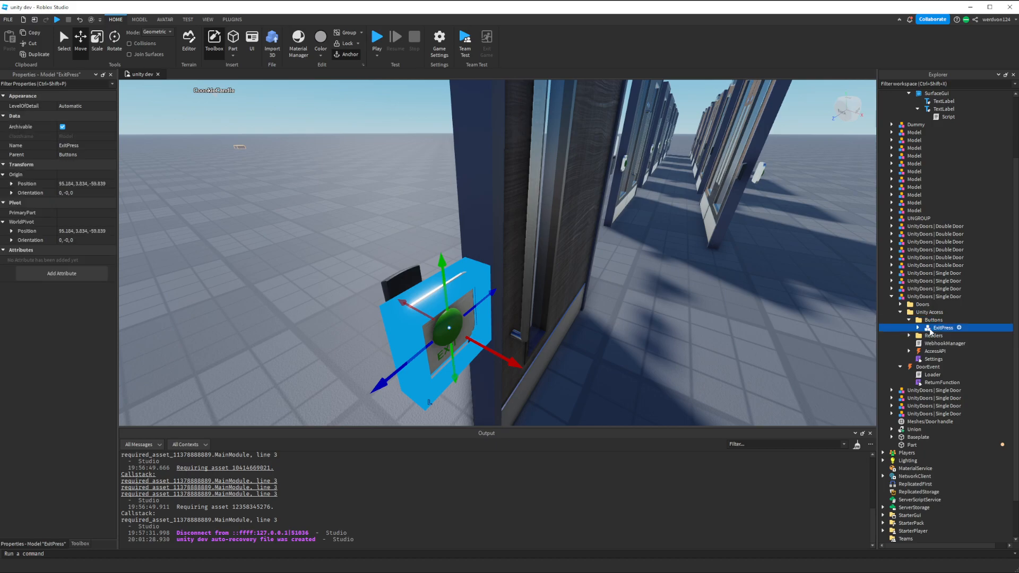
key(Delete)
Step: Duplicate the door's P50 Black reader and place the rotated copy on the opposite side, where the exit button was
key(w)
right_drag(461, 278, 474, 273)
key(s)
alt+click(495, 301)
click(944, 335)
click(918, 335)
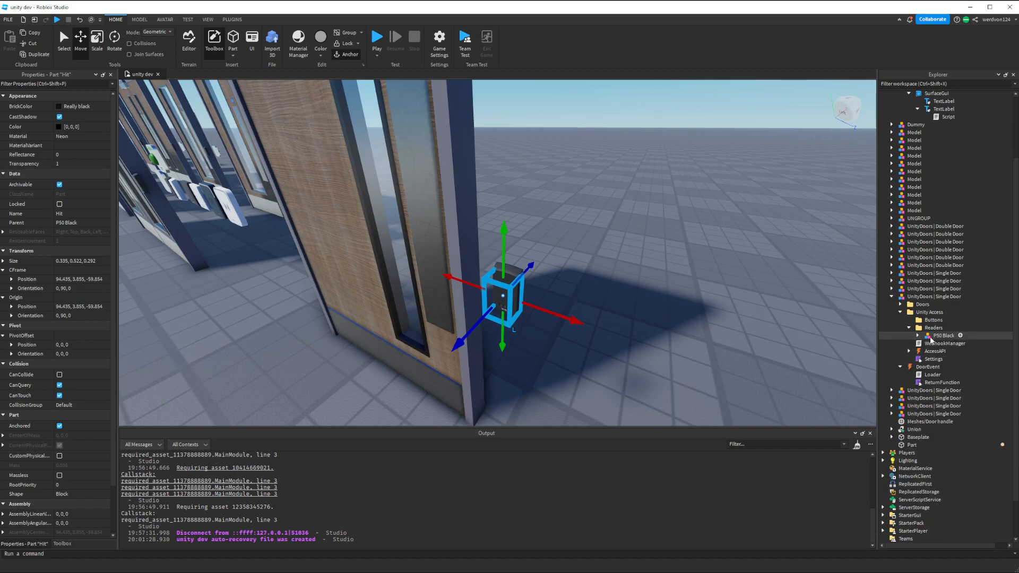
key(f)
key(ctrl+d)
key(ctrl+4)
drag(477, 318, 438, 225)
key(ctrl+3)
key(ctrl+1)
key(ctrl+2)
drag(503, 288, 560, 276)
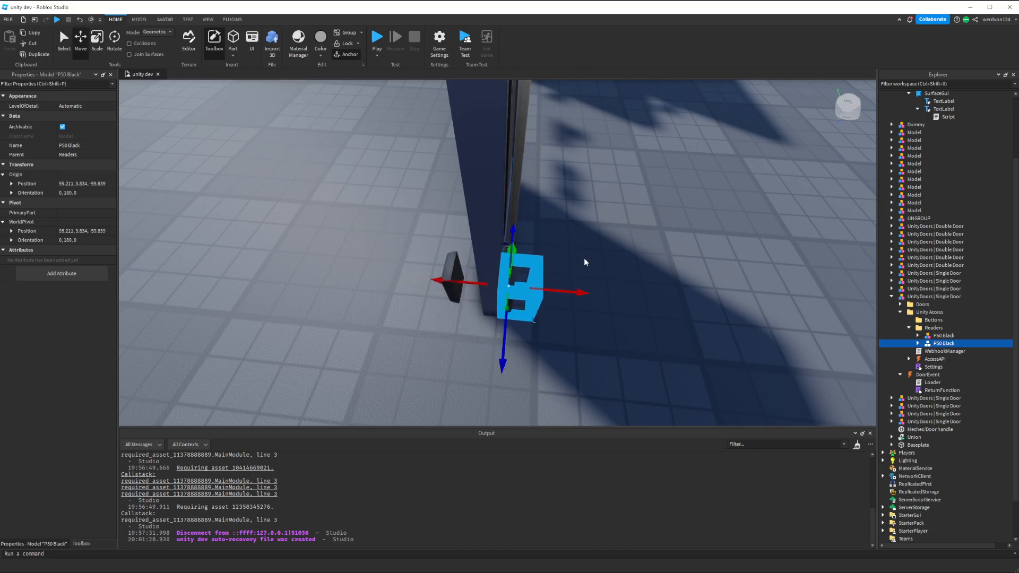
Step: Delete both P50 Black readers from the wooden single door's Readers folder
click(586, 258)
scroll(607, 256, up, 3)
right_drag(607, 256, 502, 301)
scroll(483, 291, down, 5)
key(w)
key(w)
scroll(431, 285, down, 5)
scroll(431, 285, up, 5)
alt+click(555, 315)
click(948, 335)
key(Delete)
click(947, 334)
key(Delete)
Step: Examine the sample exit button and the row of card readers displayed between the doors
right_drag(562, 274, 562, 274)
scroll(563, 274, up, 5)
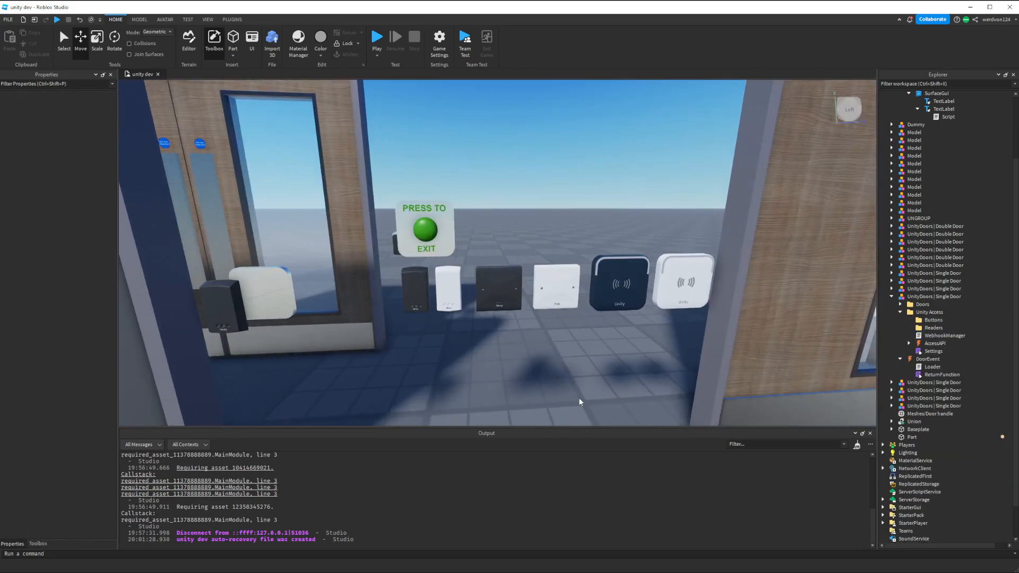
right_drag(580, 403, 581, 403)
click(467, 314)
right_drag(850, 298, 615, 270)
click(585, 334)
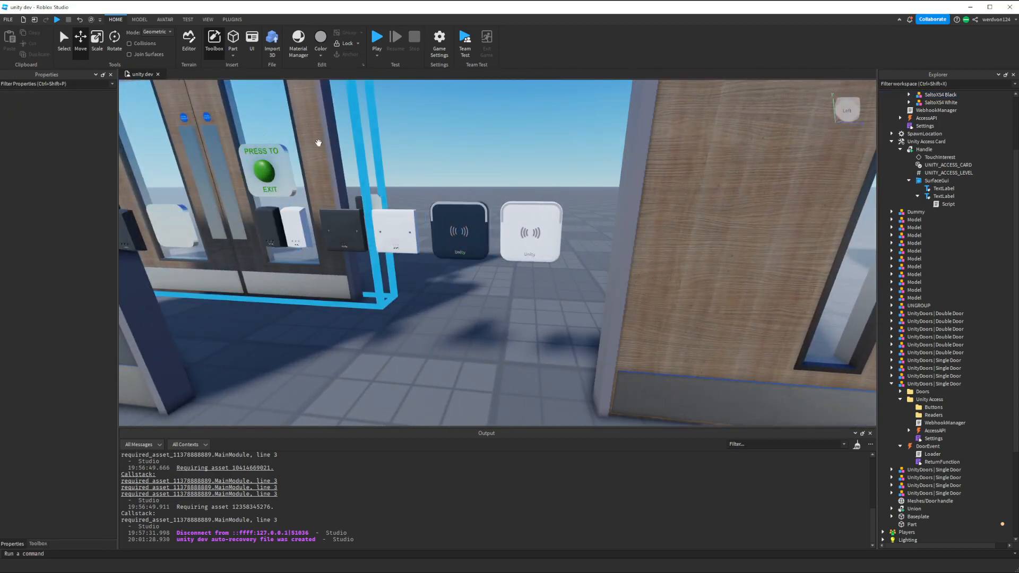
right_drag(342, 228, 367, 233)
key(a)
key(a)
key(s)
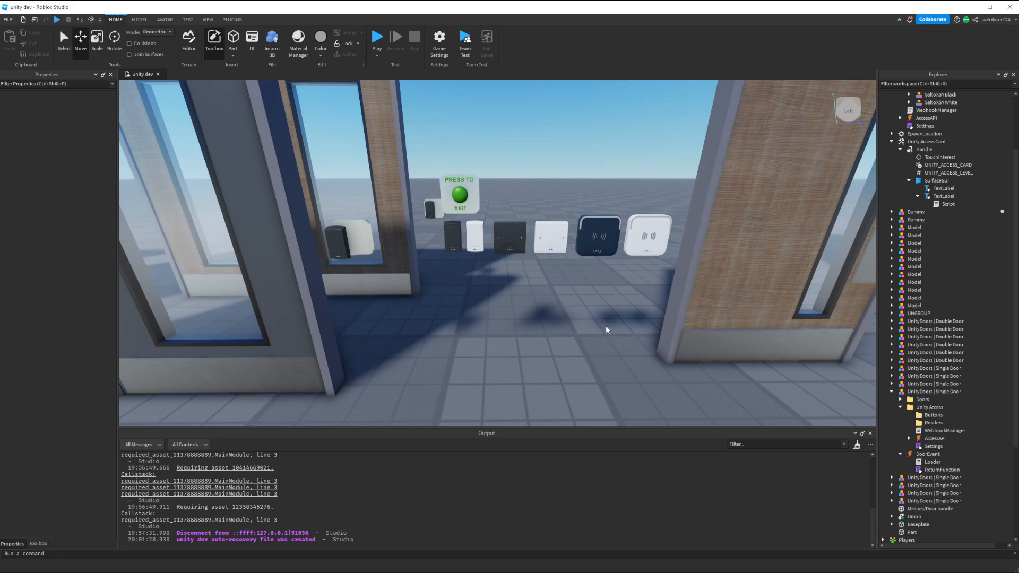
Step: Copy the SaltoXS4 Black sample reader from the main Unity Access kit's Readers folder
click(607, 240)
key(d)
right_drag(616, 342, 630, 334)
key(w)
key(s)
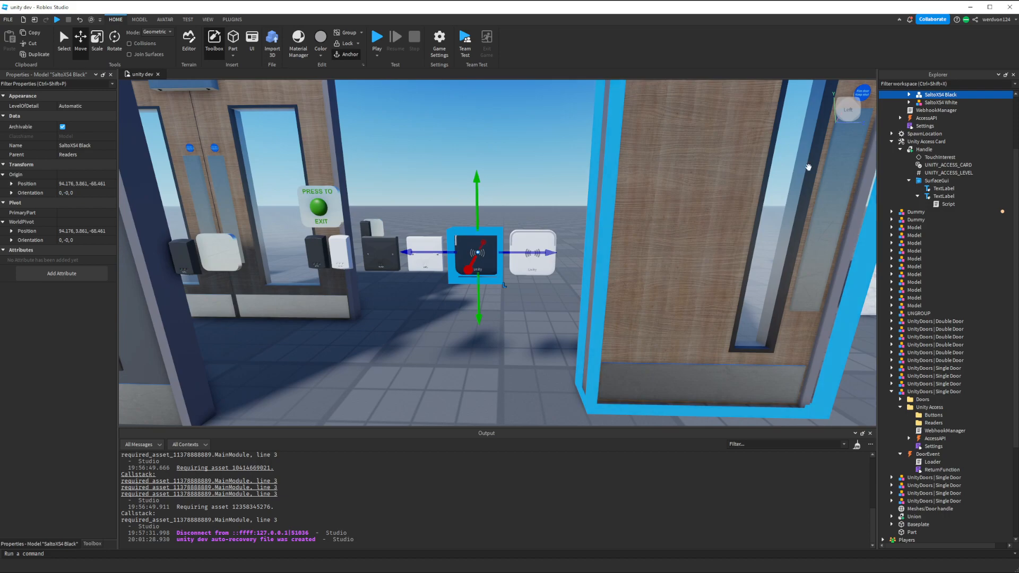
scroll(940, 169, up, 3)
right_click(930, 162)
click(947, 176)
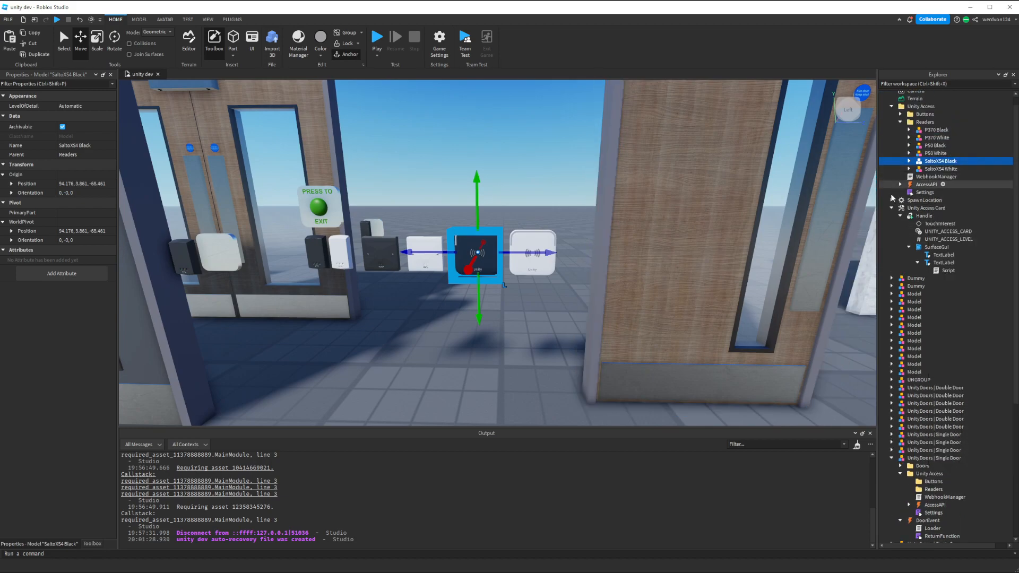
Step: Paste the SaltoXS4 Black reader into the wooden single door's Readers folder
right_drag(565, 245, 563, 246)
key(d)
click(564, 246)
scroll(917, 392, down, 5)
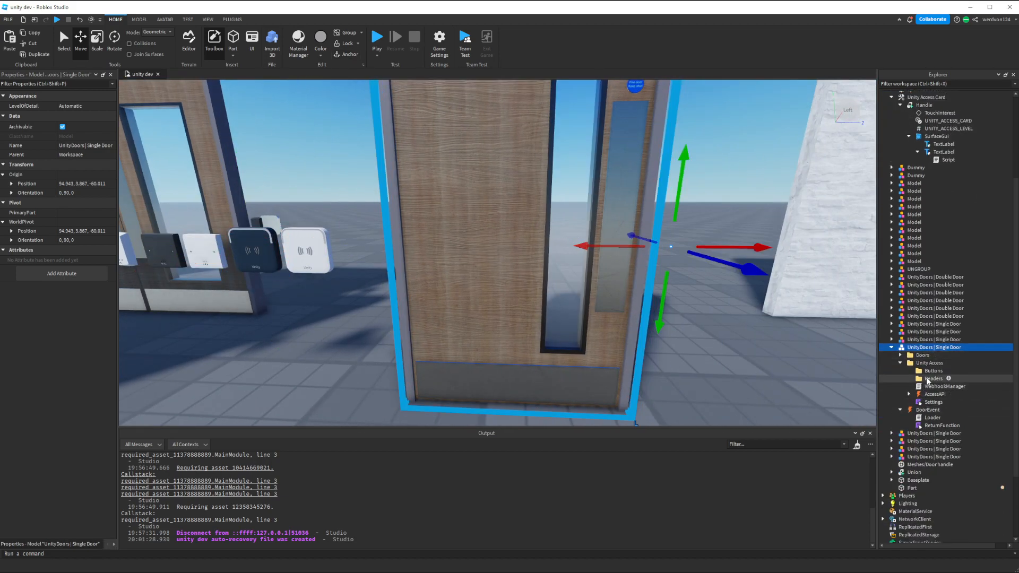
click(934, 379)
right_click(934, 378)
click(944, 103)
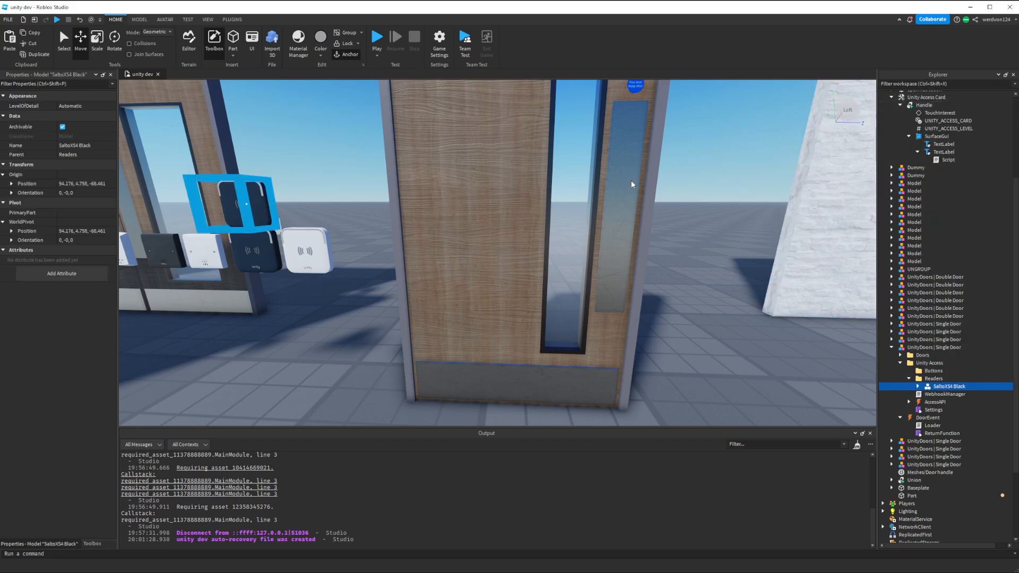
Step: Move the pasted SaltoXS4 Black reader across to the handle side of the wooden single door
key(f)
drag(572, 223, 610, 234)
right_drag(609, 234, 597, 237)
drag(453, 265, 454, 269)
right_drag(454, 269, 454, 272)
drag(454, 269, 453, 253)
click(421, 206)
alt+click(476, 209)
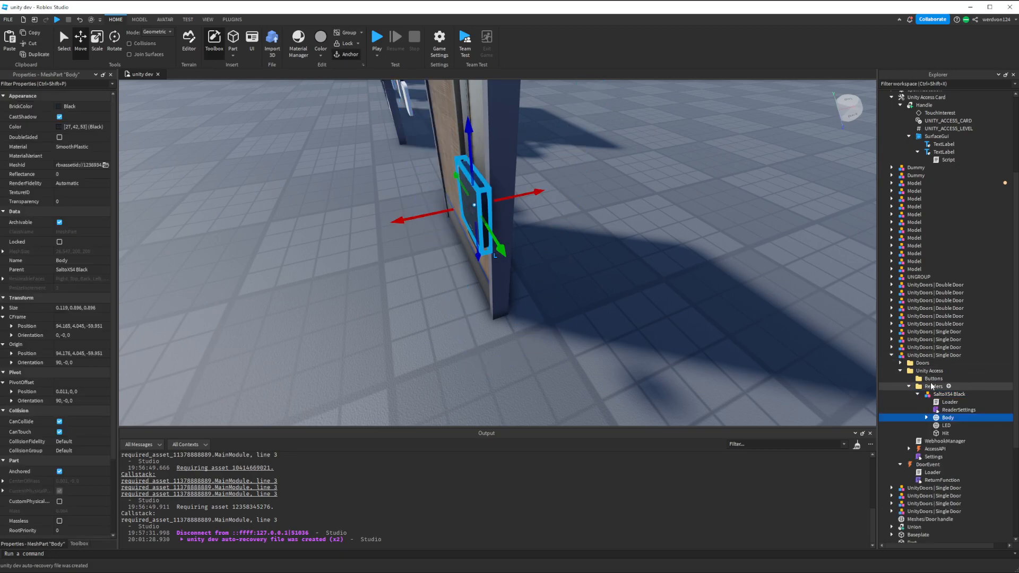
Step: Fine-tune the SaltoXS4 Black reader model beside the door frame, at about 94.556, 4.045, -60.061
click(949, 394)
key(f)
drag(502, 207, 530, 202)
right_drag(530, 202, 532, 209)
drag(455, 271, 449, 271)
right_drag(641, 324, 652, 337)
scroll(652, 336, down, 3)
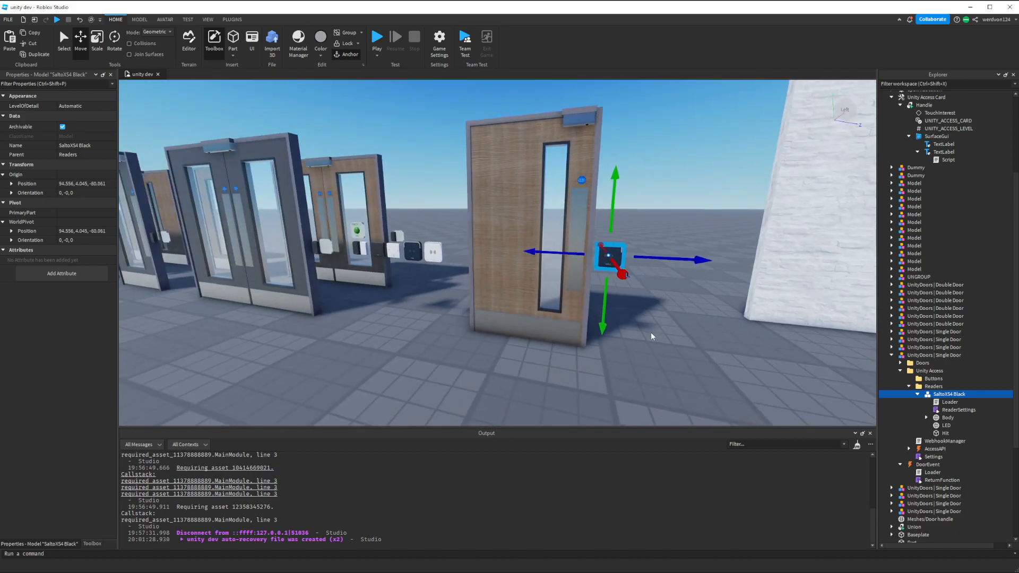
Step: Duplicate the placed SaltoXS4 Black reader and rotate the copy to face the opposite side of the door
right_drag(636, 259, 641, 266)
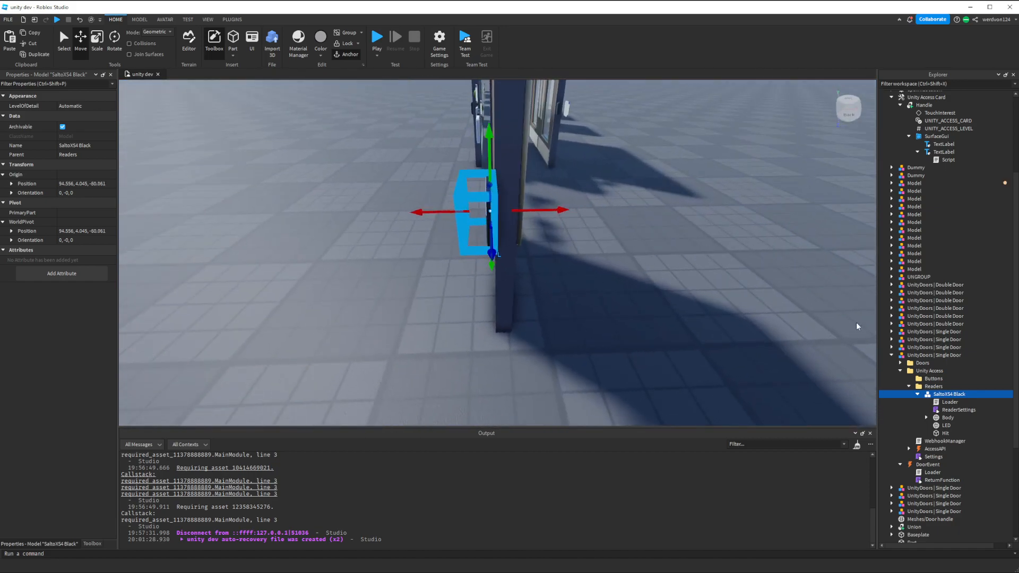
key(ctrl+d)
right_drag(455, 171, 460, 174)
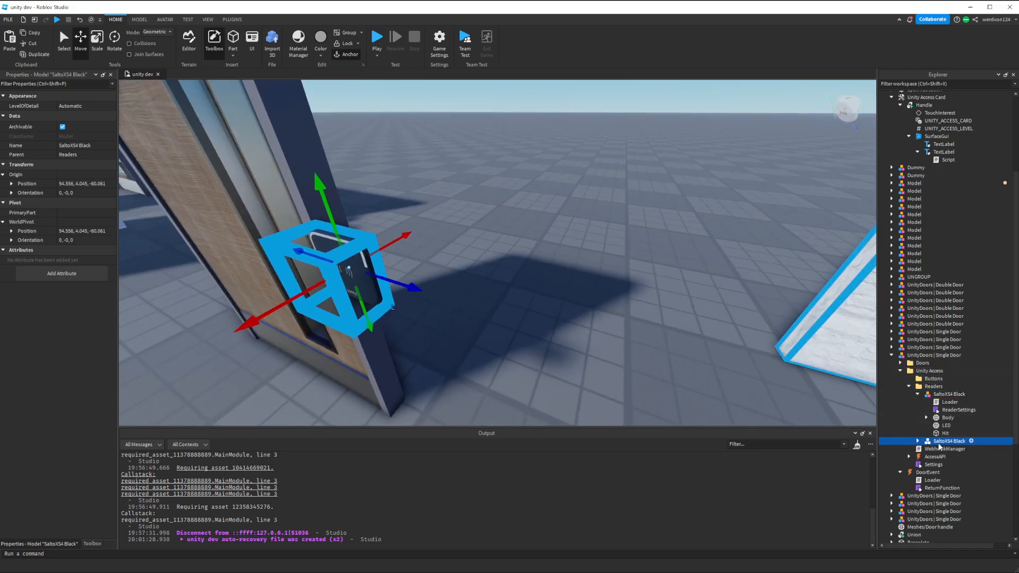
click(122, 52)
right_drag(447, 205, 449, 209)
drag(464, 252, 363, 171)
Step: Move the rotated SaltoXS4 Black copy behind the first reader, onto the other side of the door, and deselect it
click(83, 46)
right_drag(607, 233, 609, 234)
drag(533, 216, 597, 218)
right_drag(616, 249, 631, 271)
click(619, 252)
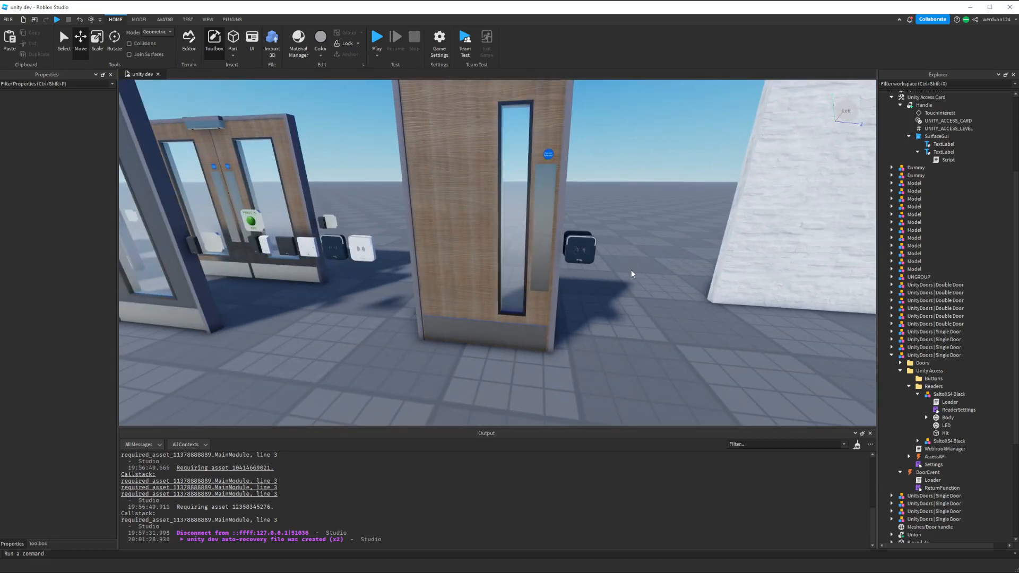
key(a)
key(s)
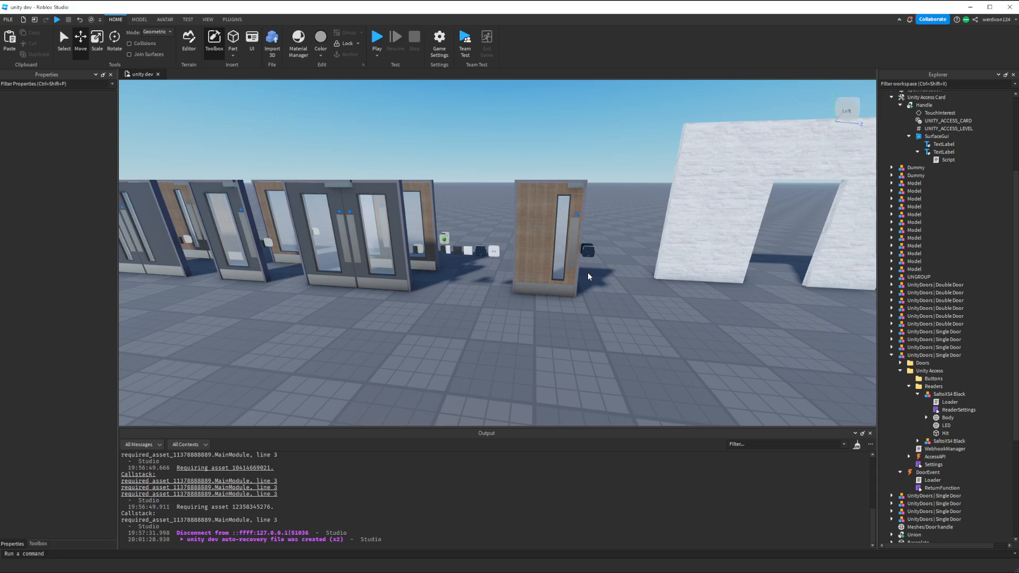
right_drag(577, 332, 576, 332)
key(d)
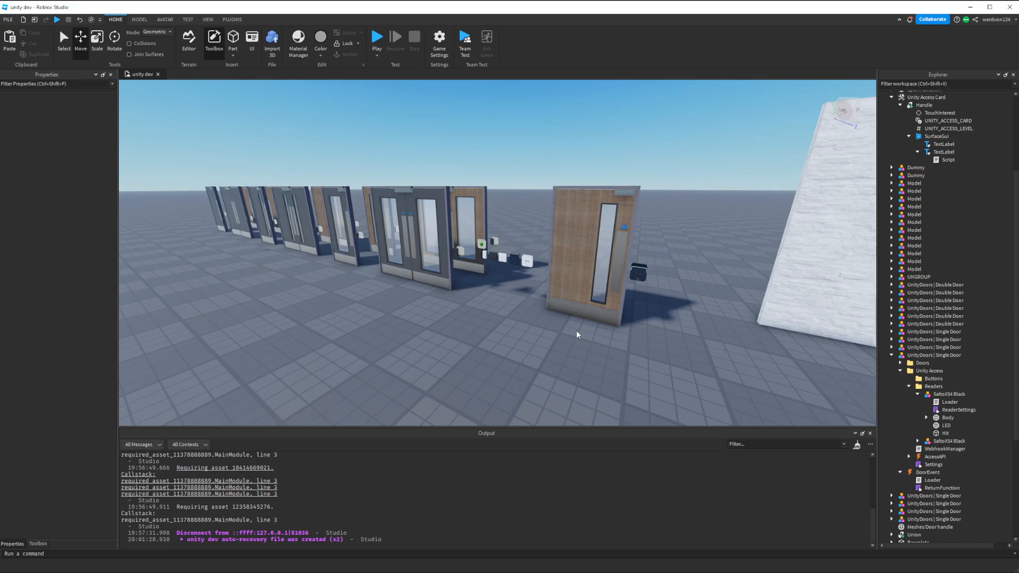